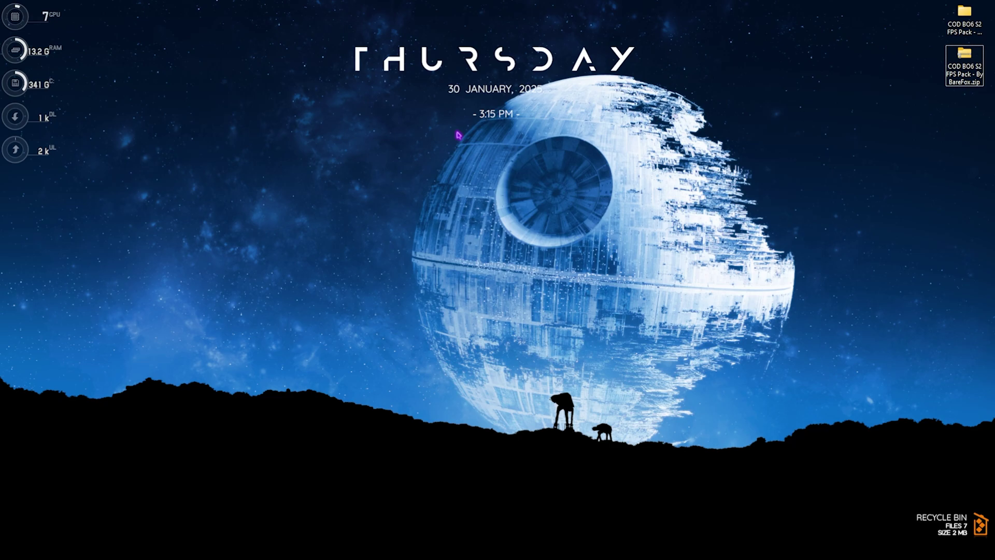
# Launch the Settings app by searching 'set' from the Start menu
pyautogui.press('super')
pyautogui.write('set')
pyautogui.press('Return')
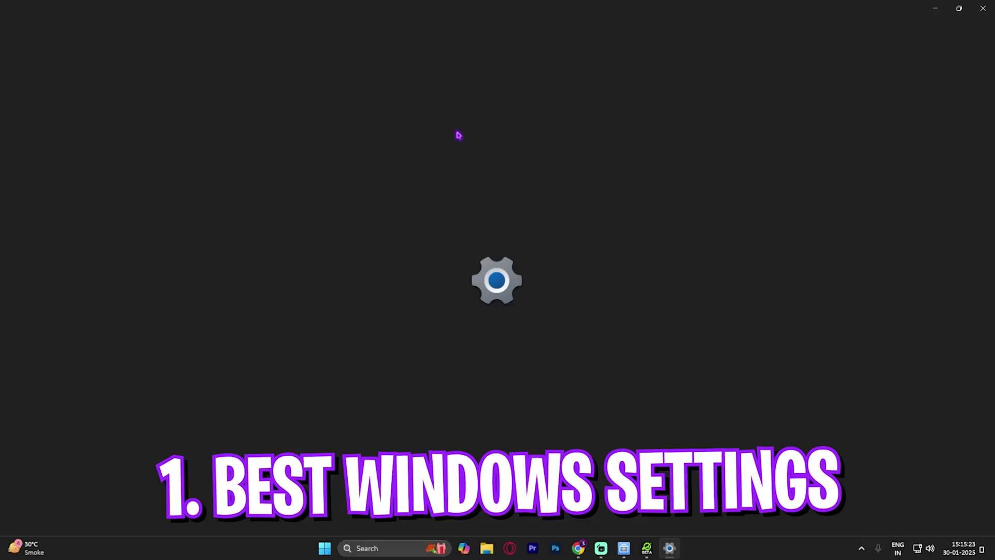
# Confirm the Game Bar controller toggle is Off, then check that Game Mode is On
pyautogui.click(57, 275)
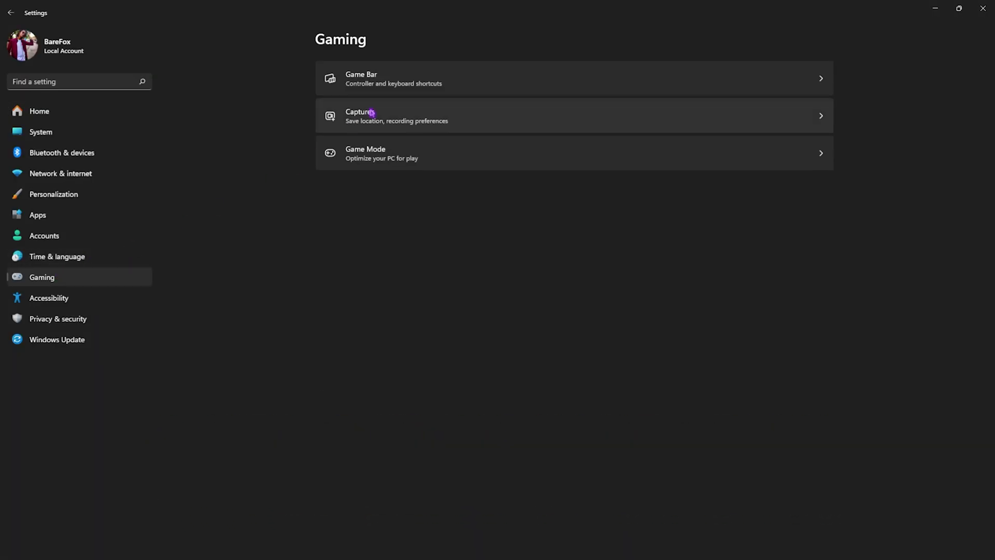
pyautogui.click(395, 86)
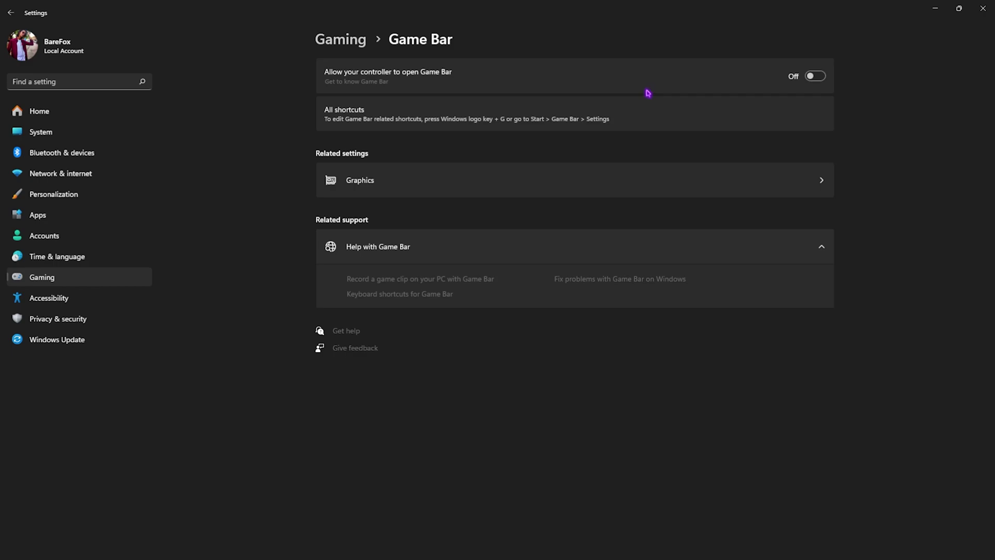
pyautogui.click(340, 40)
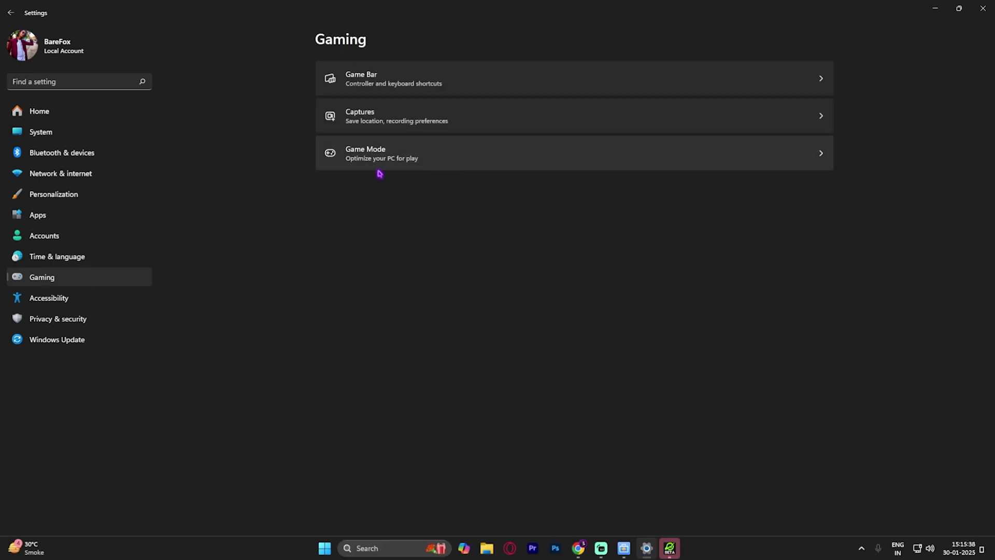
pyautogui.click(383, 165)
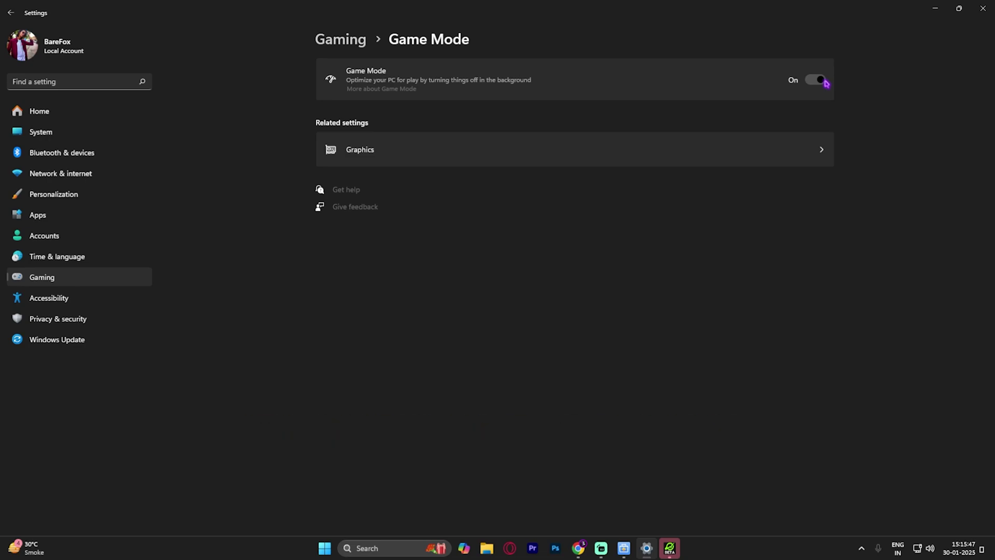
# Confirm Hardware-accelerated GPU scheduling is On in default graphics settings, then return to the Graphics list
pyautogui.click(404, 144)
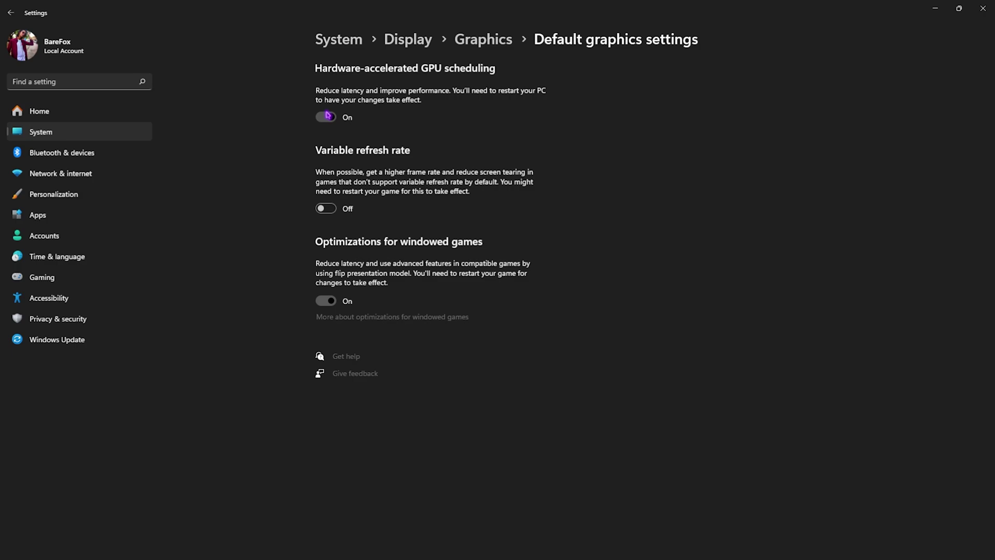
pyautogui.click(487, 41)
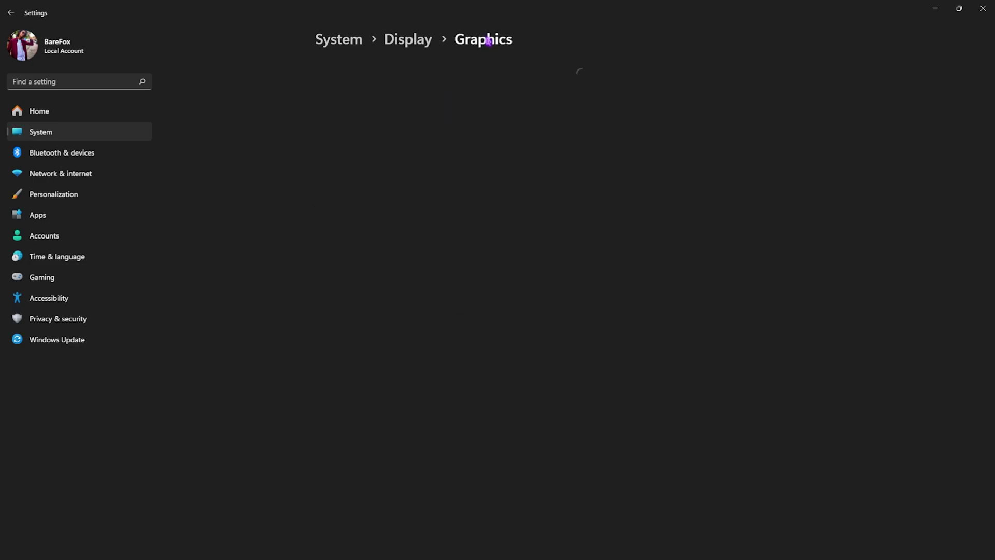
# Start adding a program to Graphics, and open Call of Duty's local install folder from Steam
pyautogui.click(335, 189)
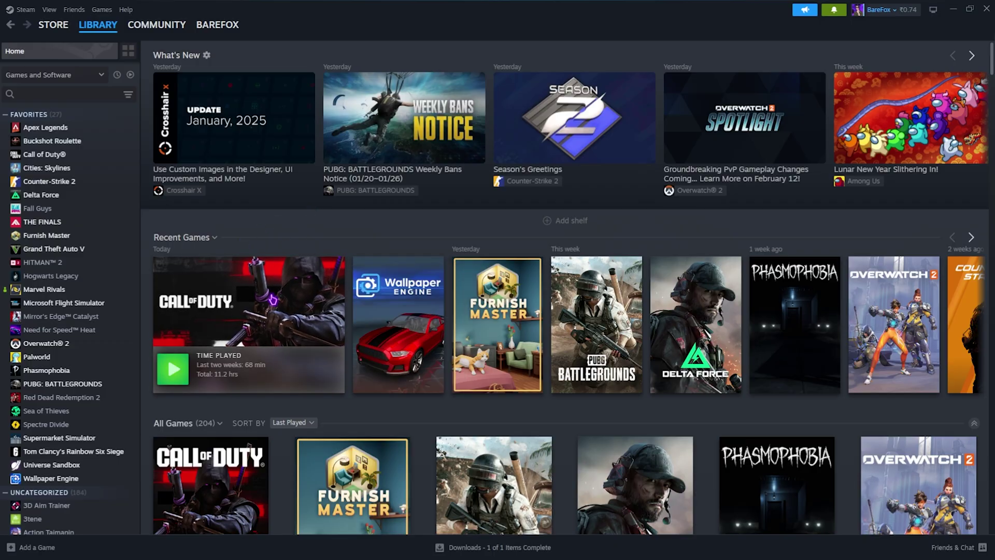
pyautogui.rightClick(273, 300)
pyautogui.moveTo(321, 357)
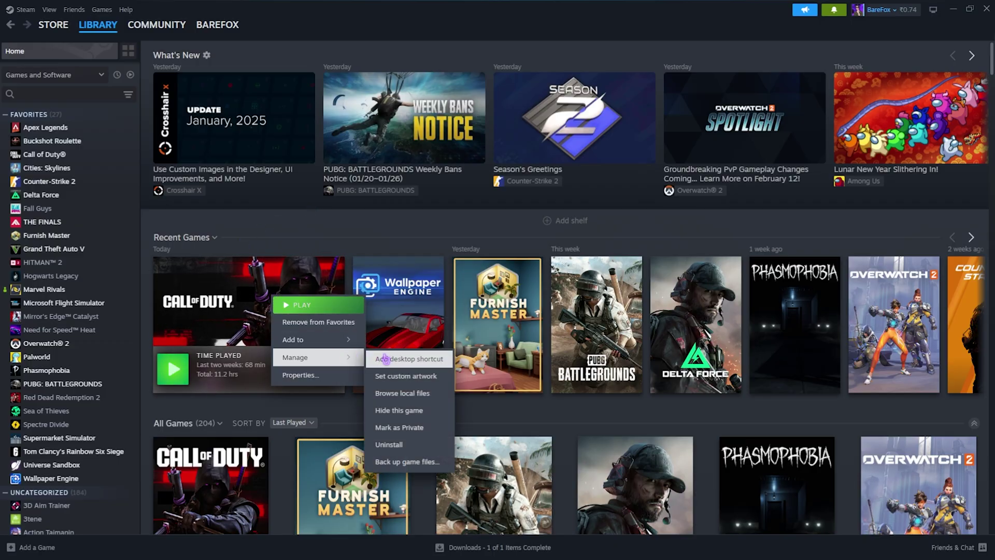
pyautogui.click(393, 393)
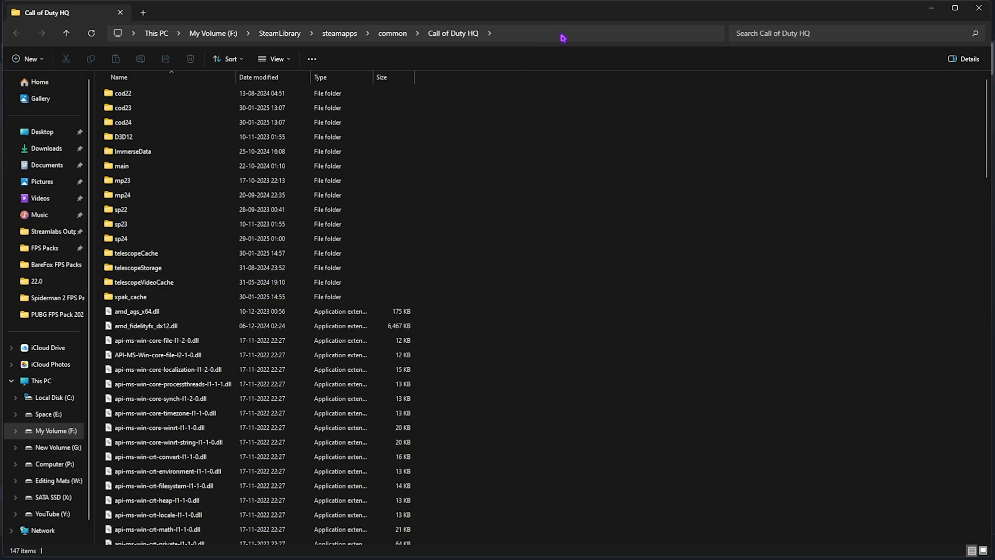
# Point the file picker at the copied Call of Duty HQ folder path and select cod.exe
pyautogui.click(562, 34)
pyautogui.hotkey('ctrl', 'c')
pyautogui.hotkey('alt', 'Tab')
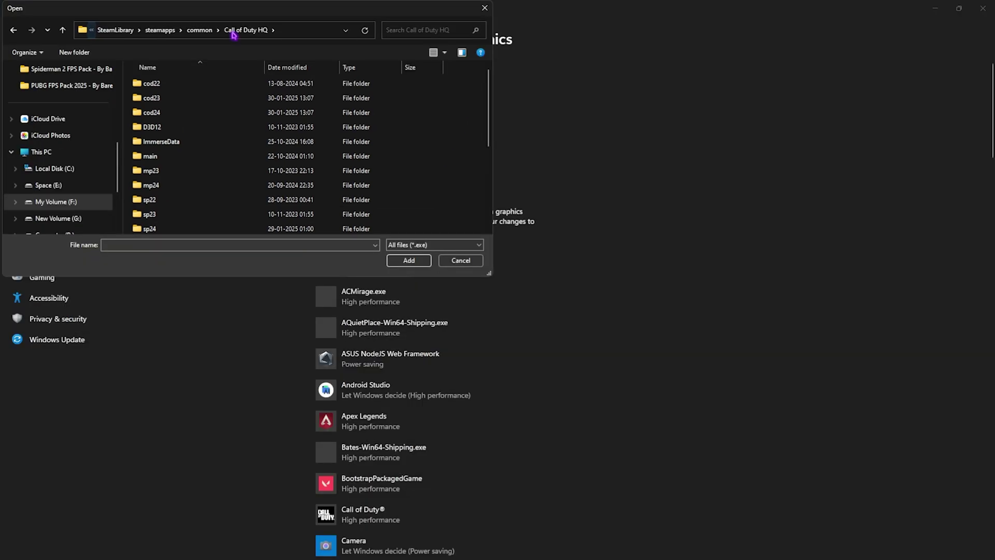
pyautogui.click(238, 30)
pyautogui.hotkey('ctrl', 'v')
pyautogui.scroll(-2, 268, 130)
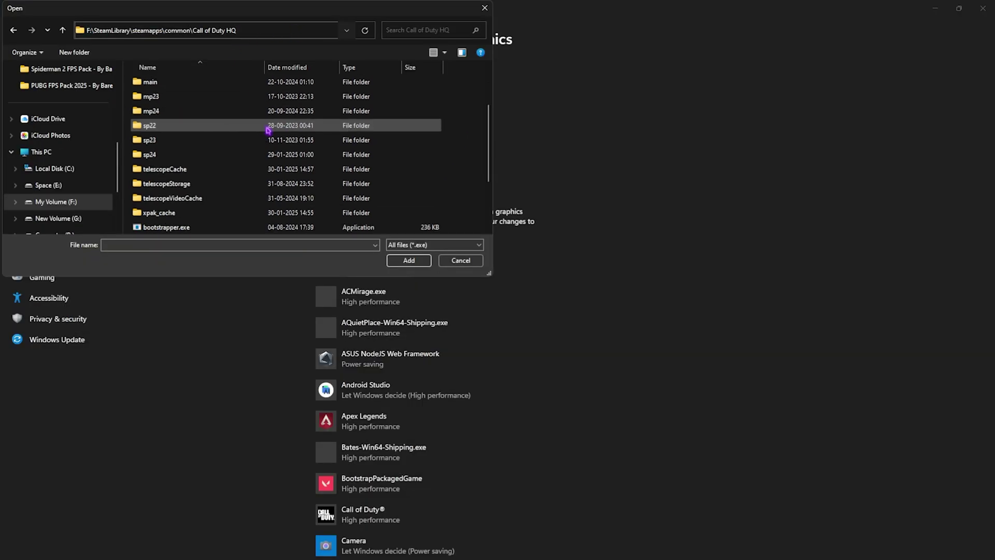
pyautogui.scroll(-2, 268, 130)
pyautogui.click(192, 171)
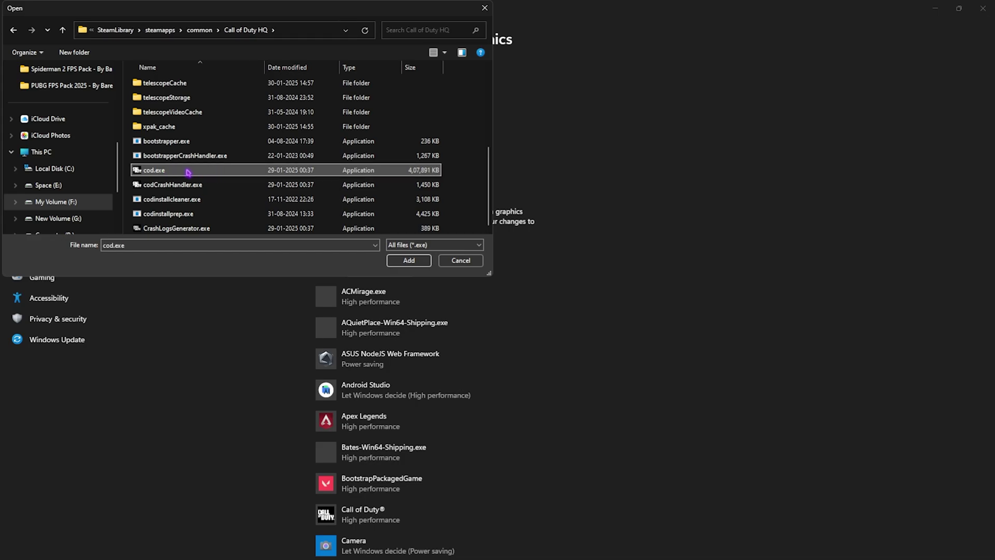
# Add cod.exe to the graphics list and save its High performance preference
pyautogui.click(409, 260)
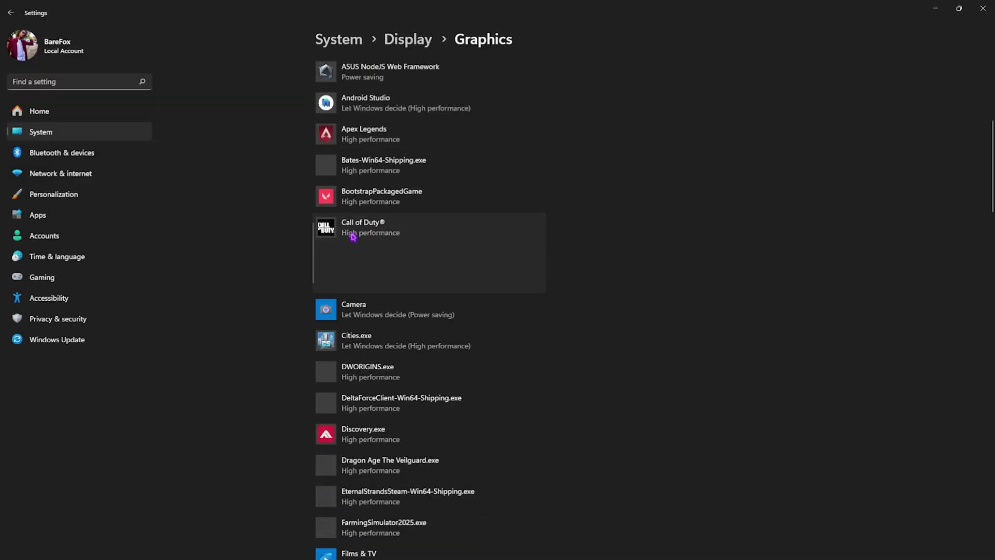
pyautogui.click(468, 280)
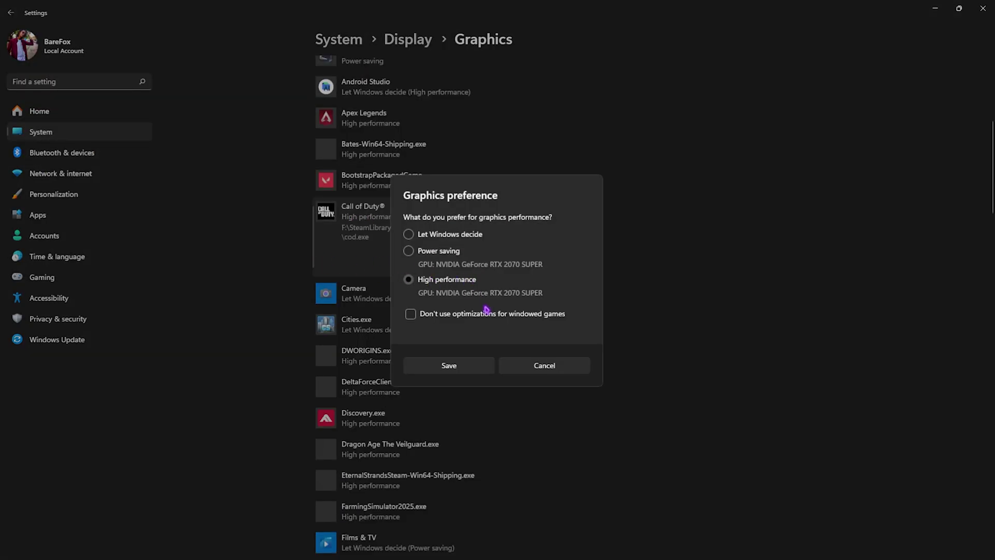
pyautogui.click(449, 366)
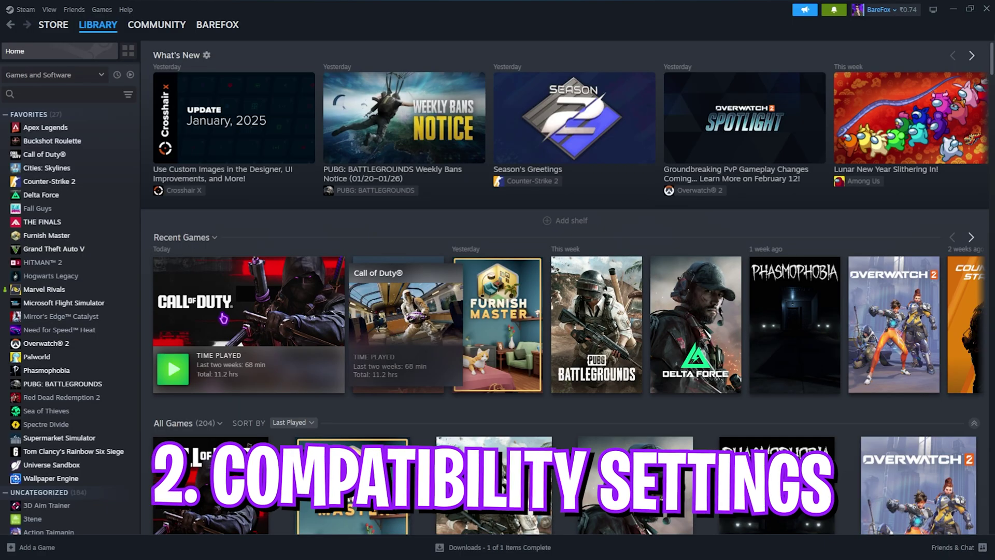
# Reopen Call of Duty HQ's local files folder from Steam and scroll to cod.exe
pyautogui.rightClick(224, 316)
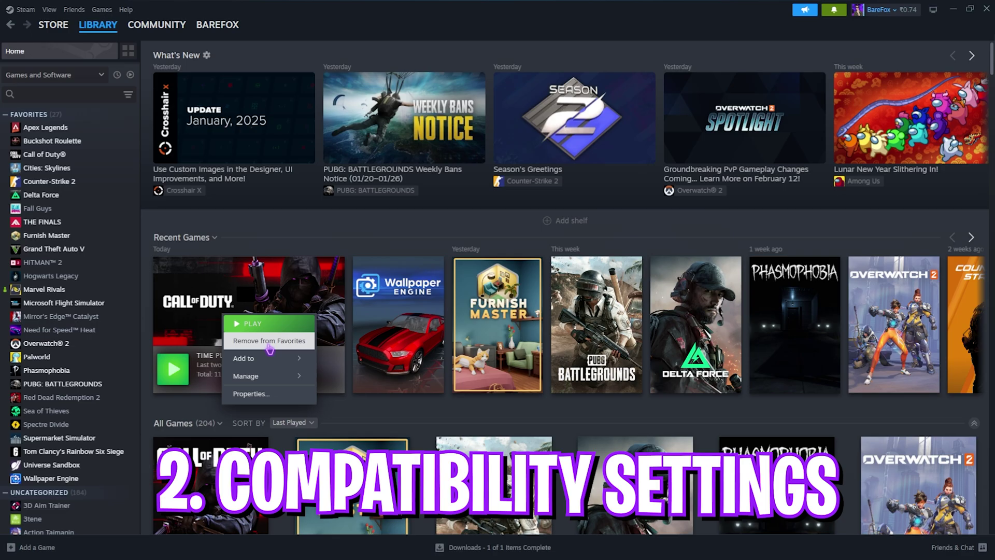
pyautogui.moveTo(275, 375)
pyautogui.click(350, 416)
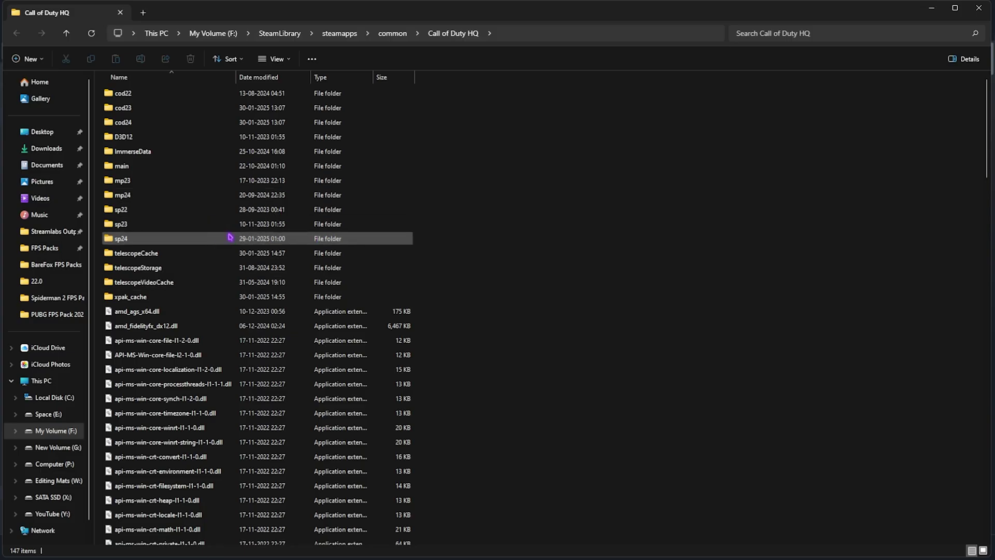
pyautogui.scroll(-4, 233, 238)
pyautogui.scroll(-6, 230, 244)
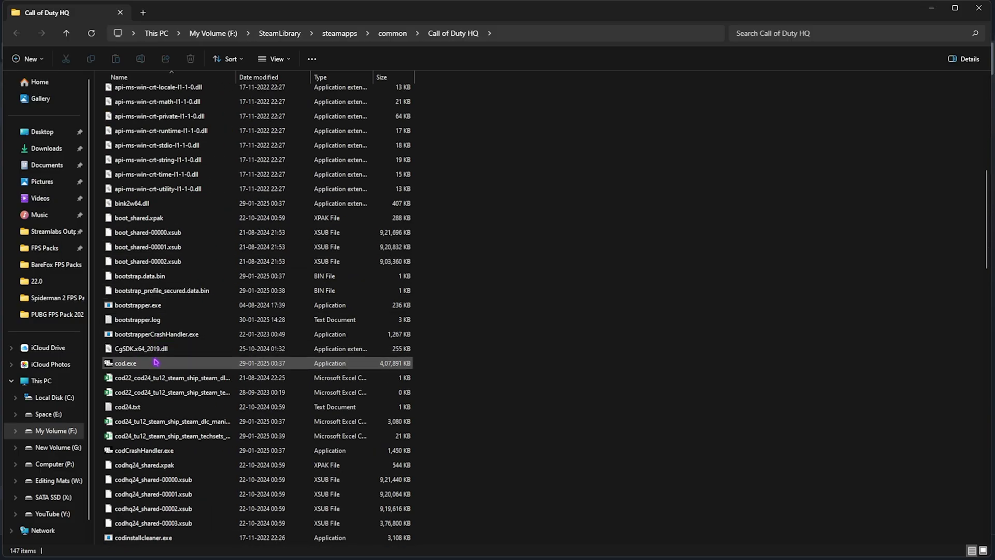
# In cod.exe's compatibility properties, disable fullscreen optimizations and override high DPI scaling (application)
pyautogui.rightClick(155, 363)
pyautogui.click(216, 288)
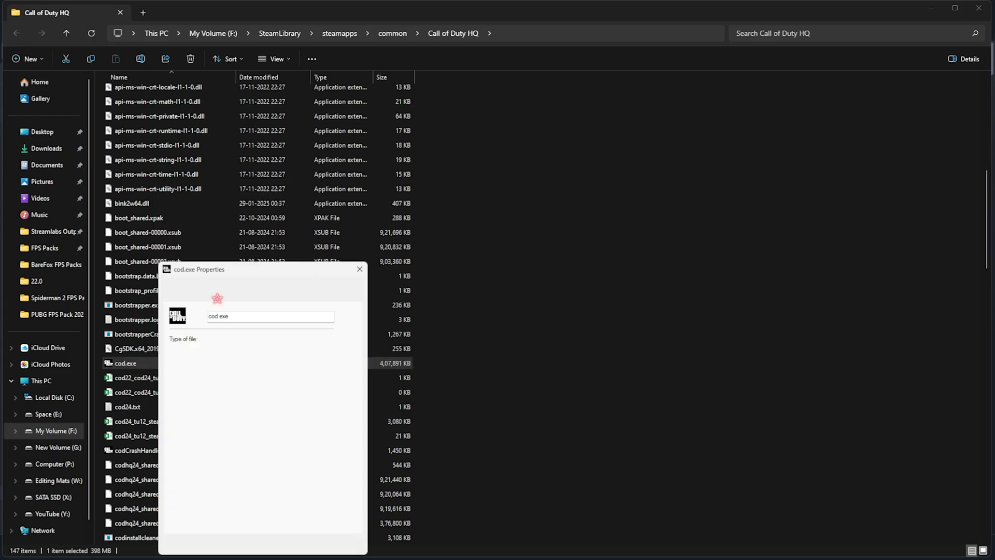
pyautogui.click(230, 298)
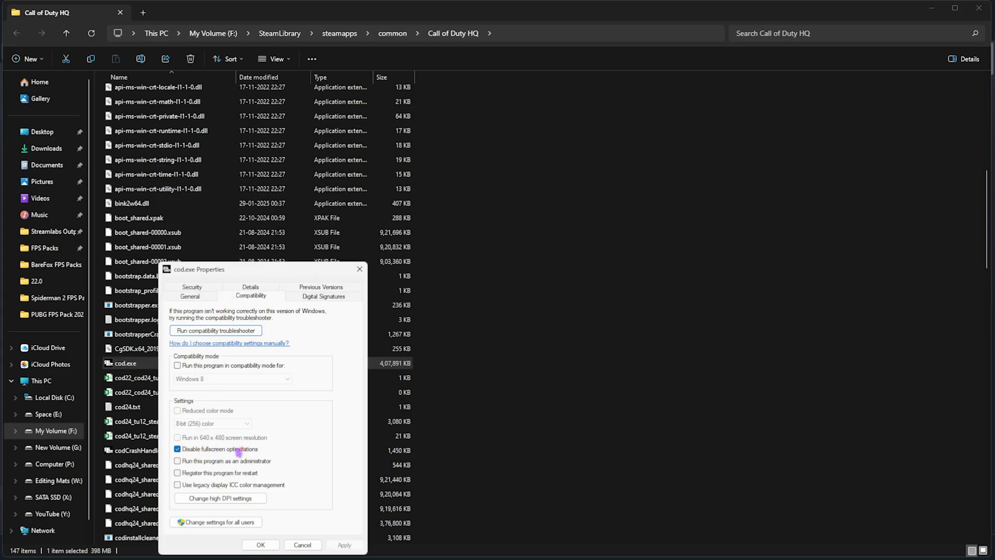
pyautogui.click(222, 498)
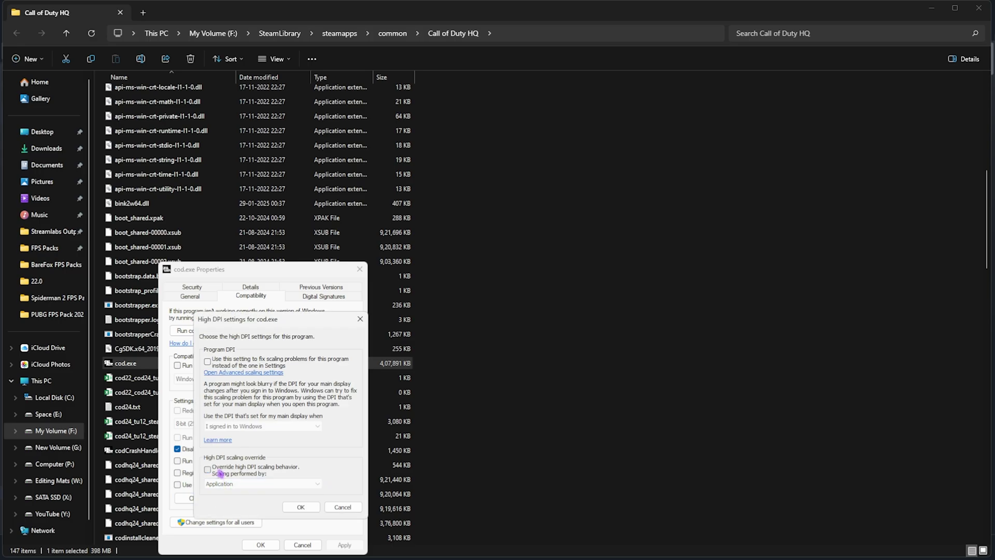
pyautogui.click(220, 471)
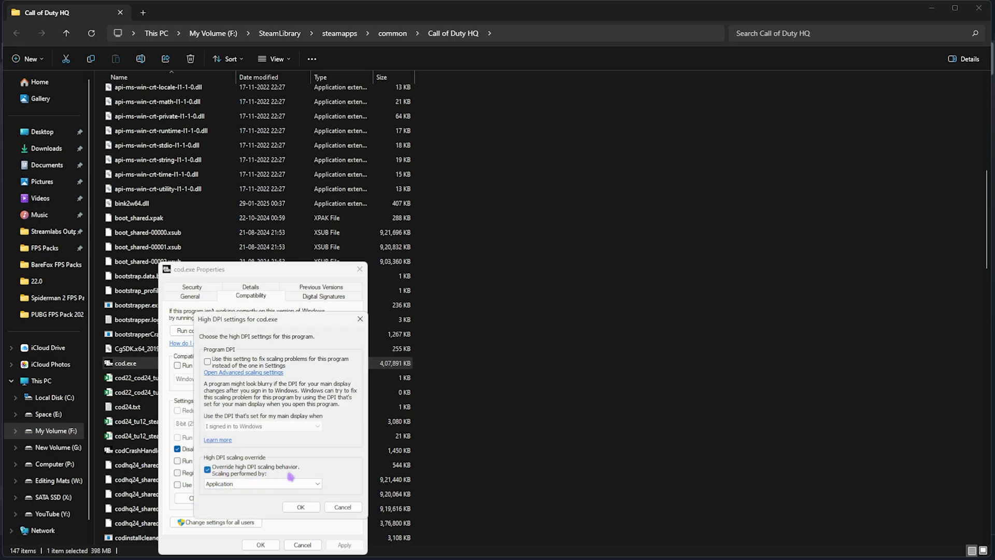
pyautogui.click(297, 507)
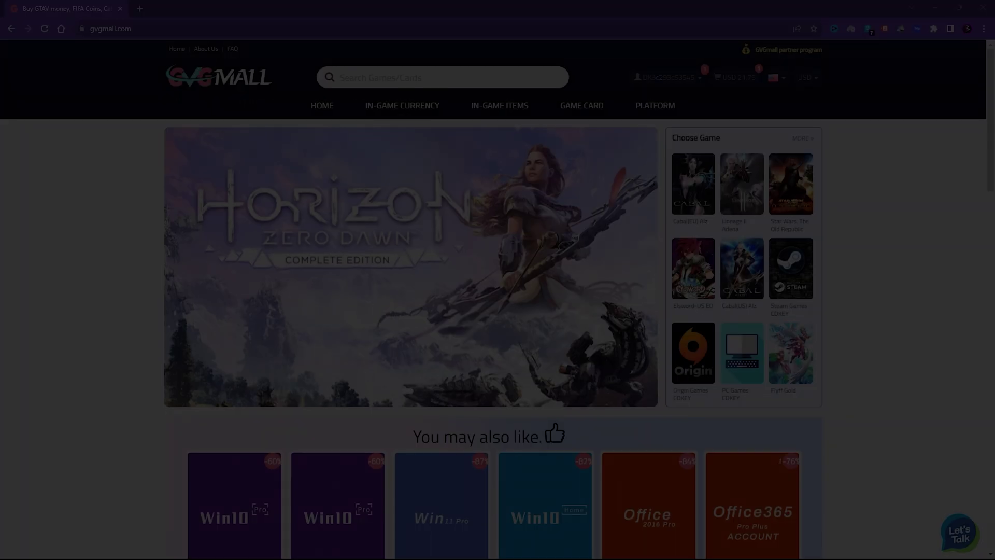
# Browse the GVGMall menus and scroll down the home page to the discounted Windows key cards
pyautogui.scroll(-4, 87, 303)
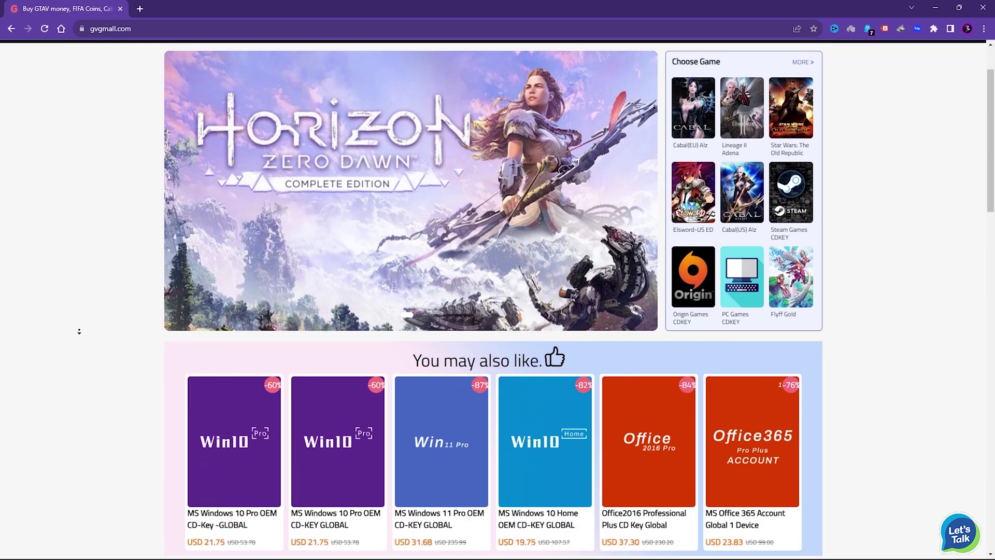
pyautogui.scroll(-5, 80, 331)
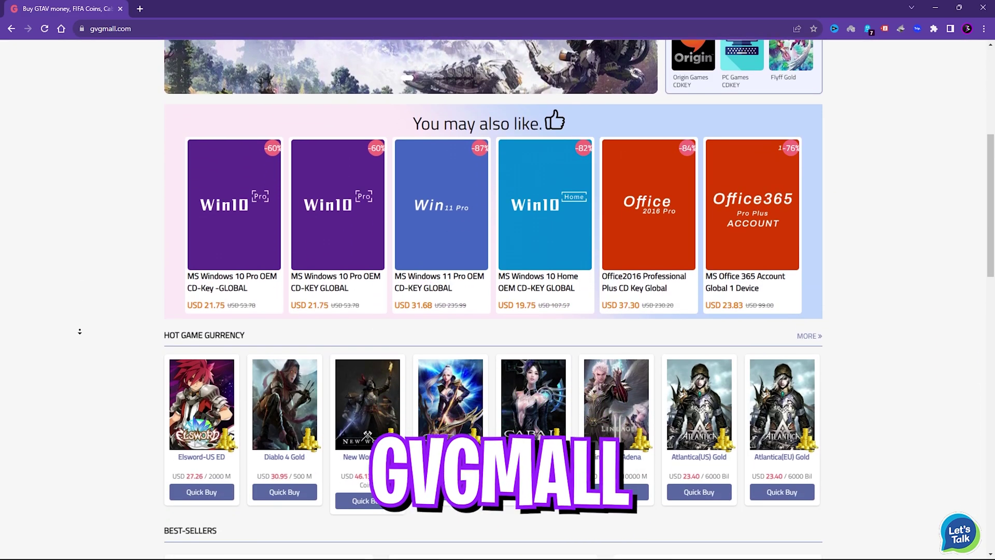
pyautogui.scroll(-3, 79, 331)
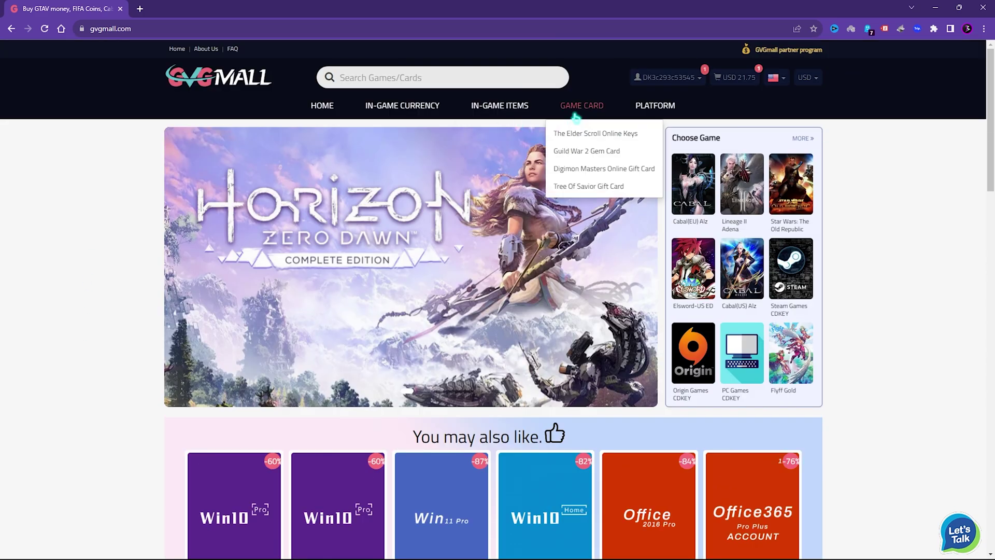
pyautogui.moveTo(565, 106)
pyautogui.moveTo(649, 106)
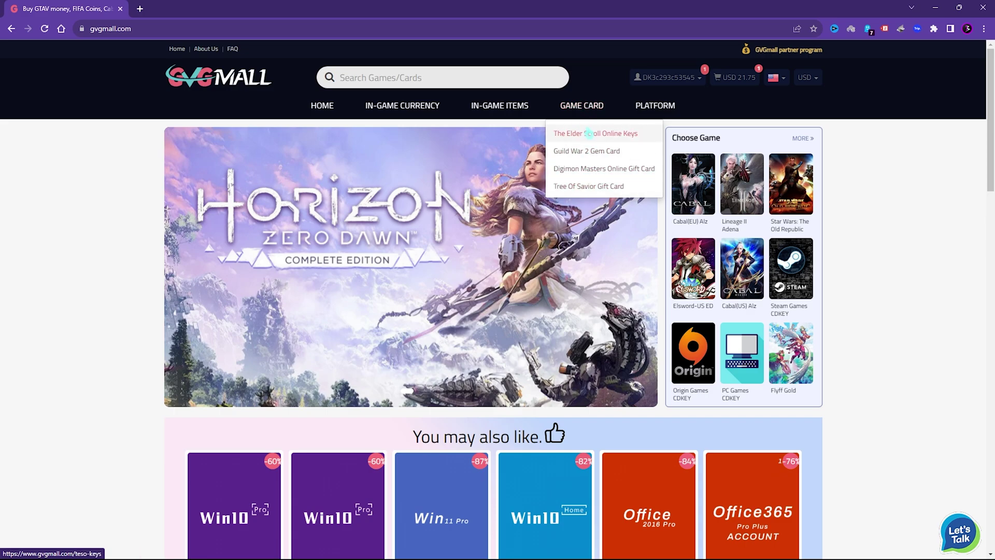
pyautogui.moveTo(502, 106)
pyautogui.moveTo(402, 106)
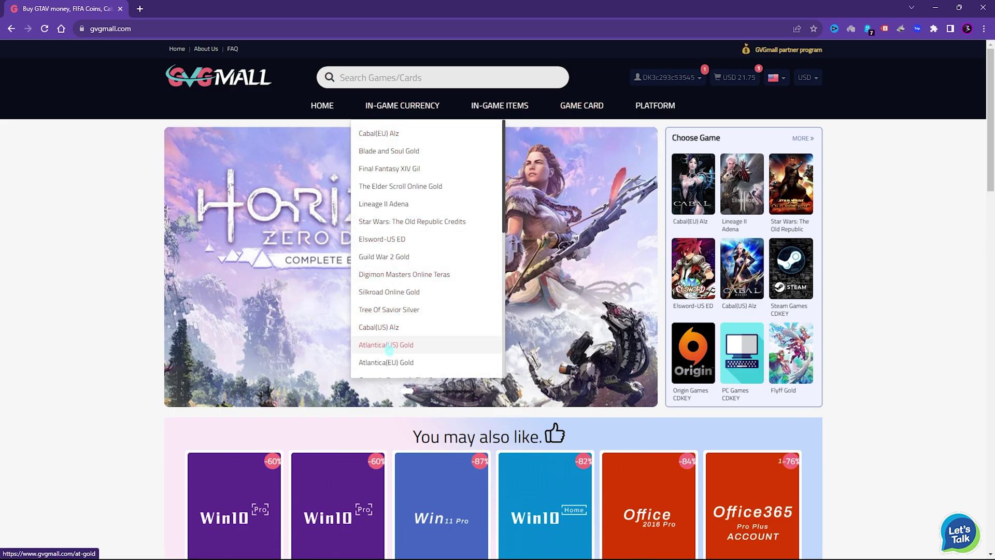
pyautogui.scroll(-3, 410, 267)
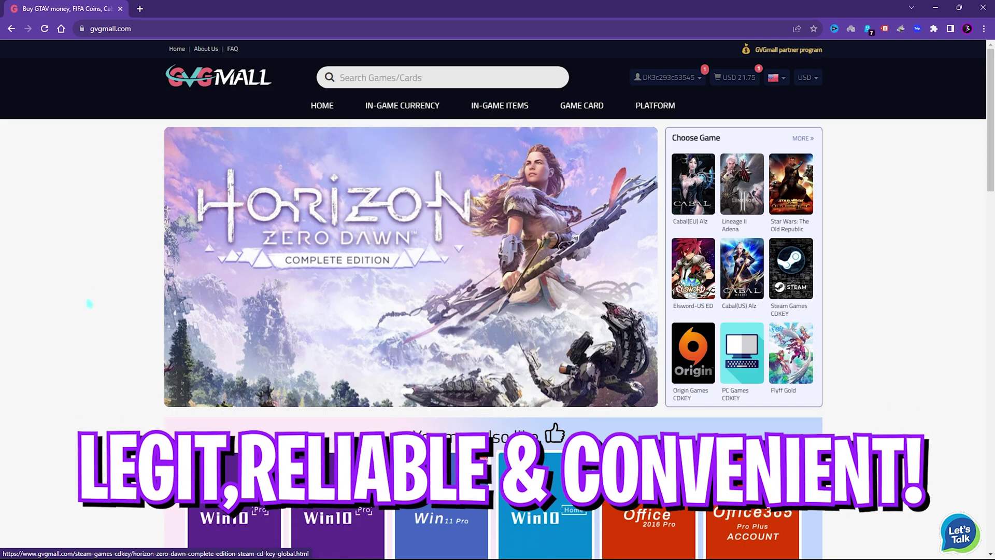
pyautogui.scroll(-4, 224, 357)
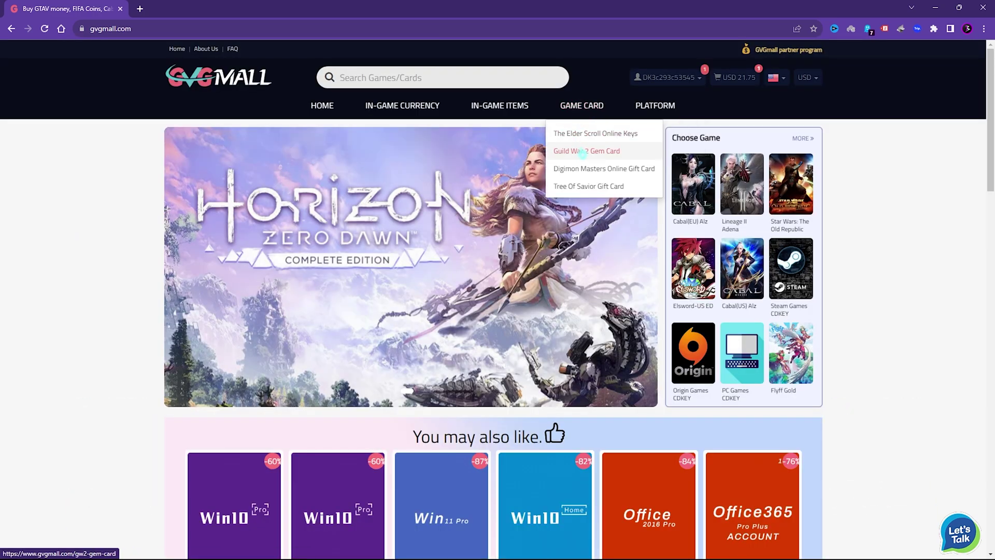
pyautogui.moveTo(501, 123)
pyautogui.moveTo(402, 105)
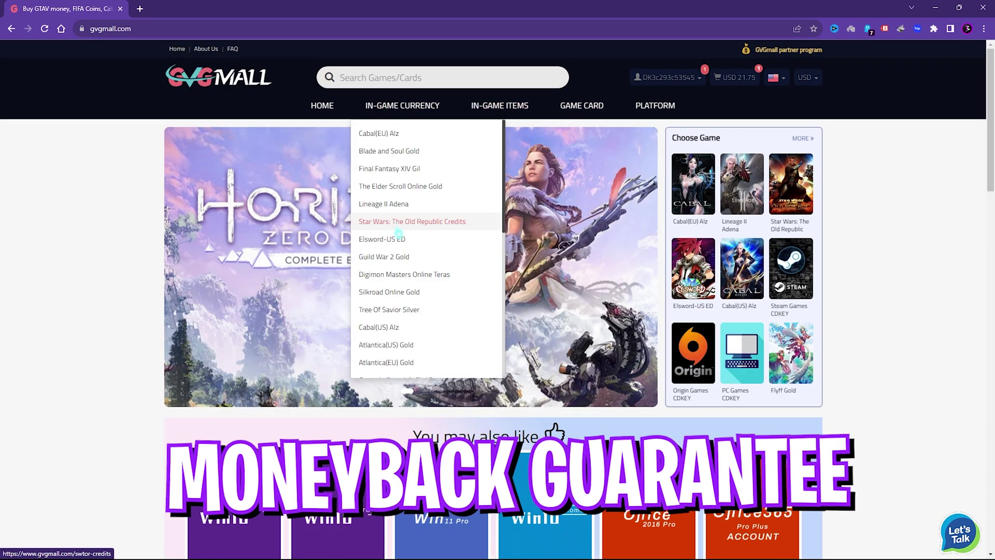
pyautogui.scroll(-2, 407, 281)
pyautogui.scroll(-3, 407, 282)
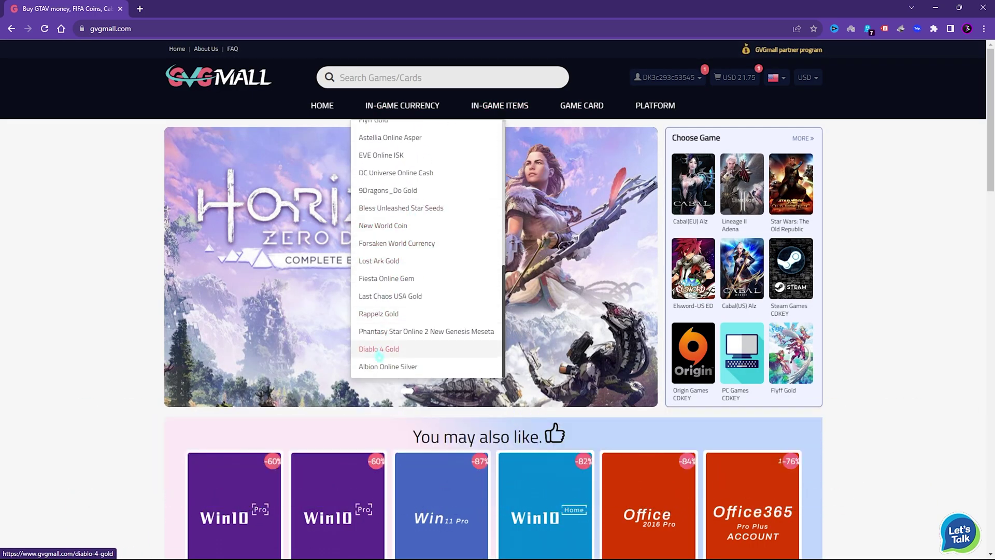
pyautogui.scroll(-4, 250, 368)
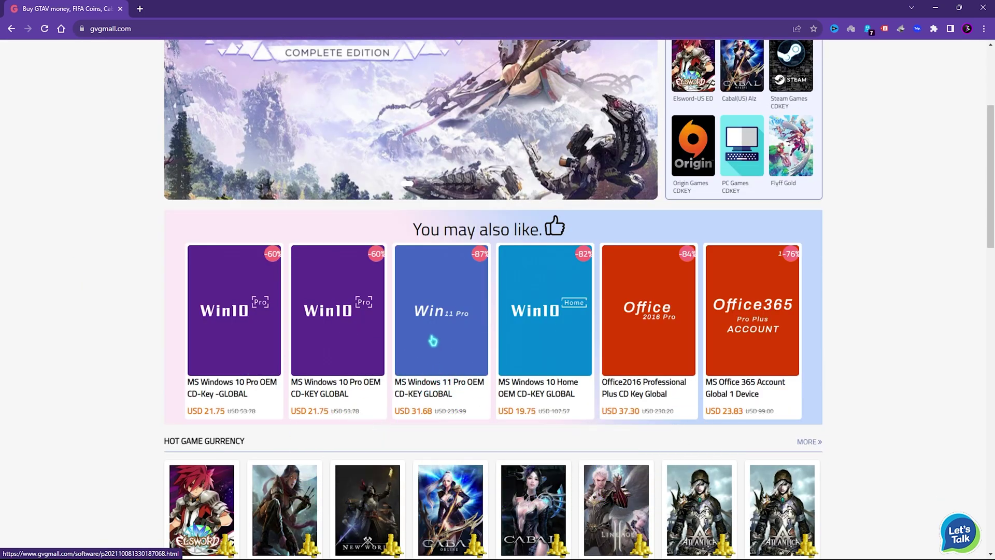
pyautogui.scroll(1, 461, 417)
pyautogui.scroll(-1, 143, 430)
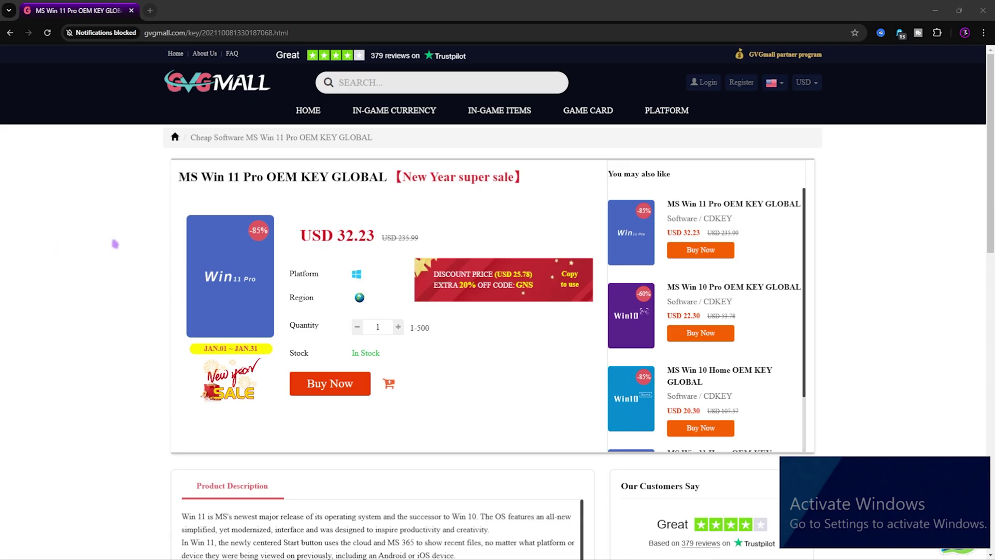
# Review the Win 11 Pro product title and New Year super sale label on the product page
pyautogui.moveTo(187, 179); pyautogui.dragTo(520, 177)
pyautogui.click(412, 180)
pyautogui.click(331, 195)
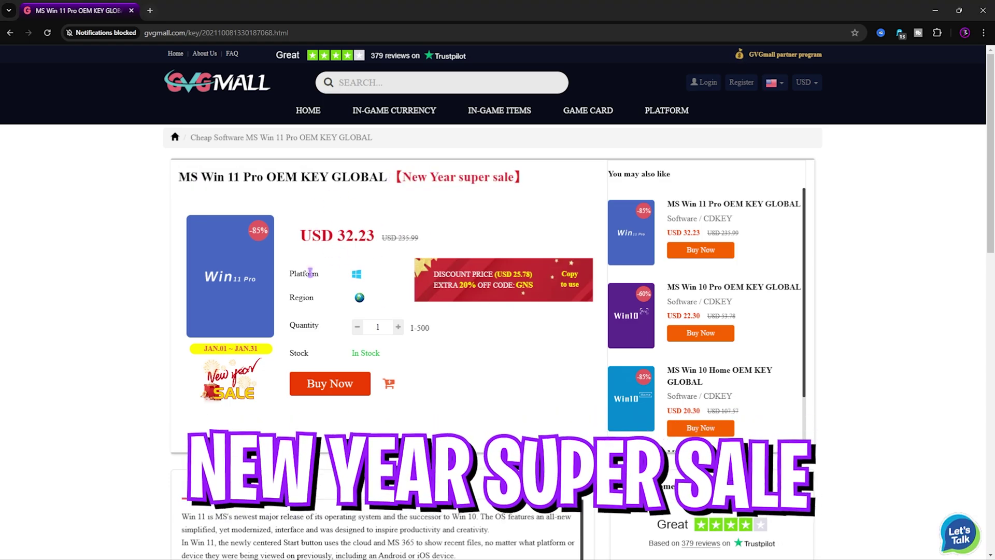
pyautogui.scroll(-3, 326, 317)
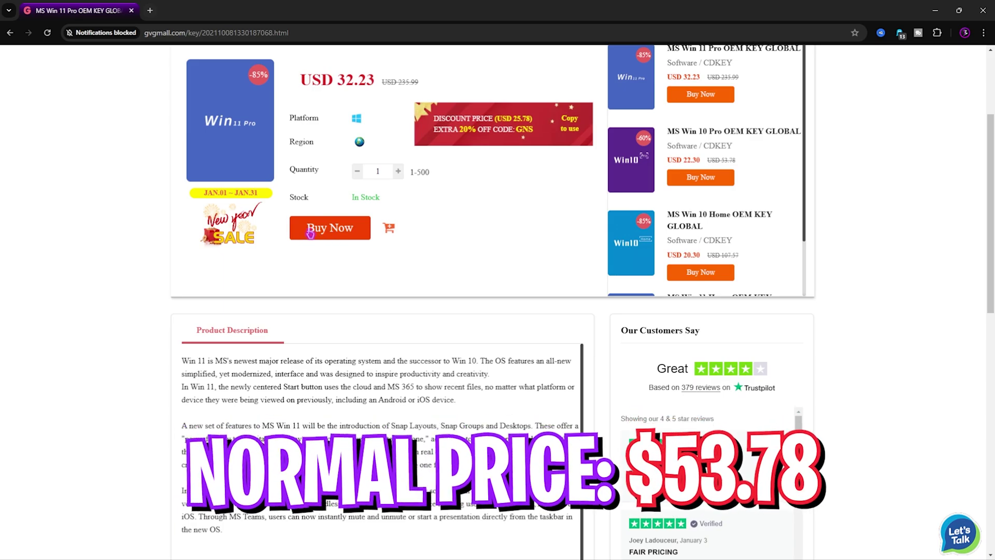
pyautogui.scroll(3, 355, 234)
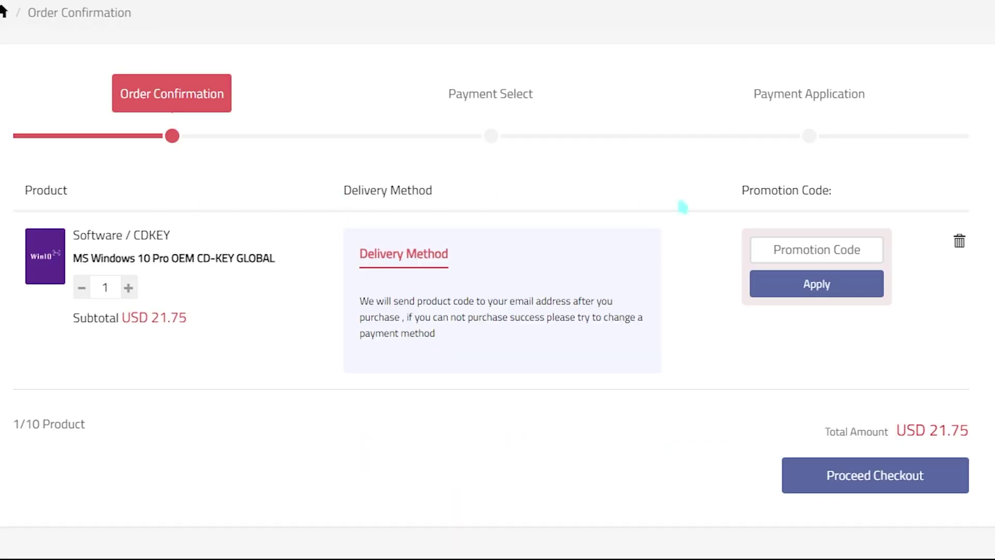
# Apply promotion code FOX25, bringing the order total to USD 16.31, and proceed to payment
pyautogui.click(822, 248)
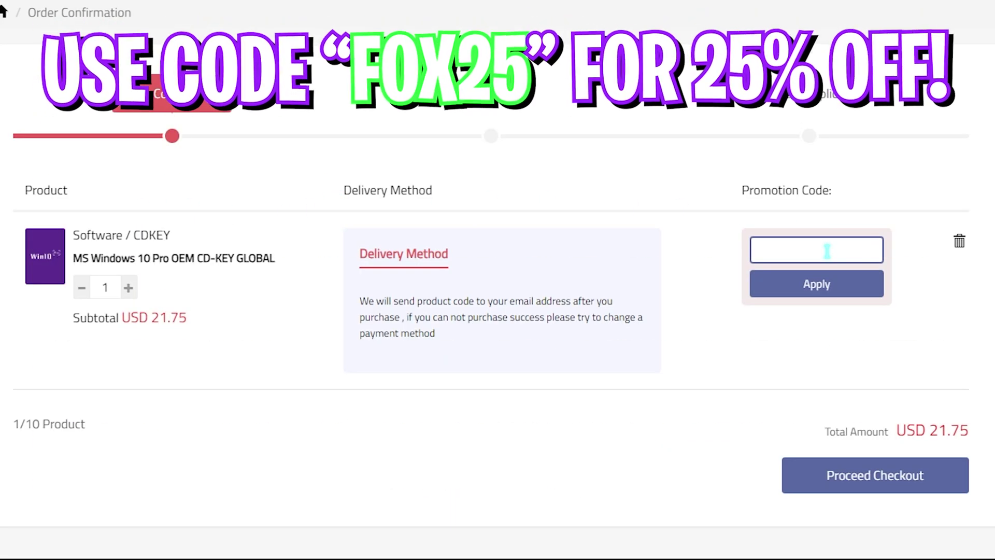
pyautogui.write('FOX25')
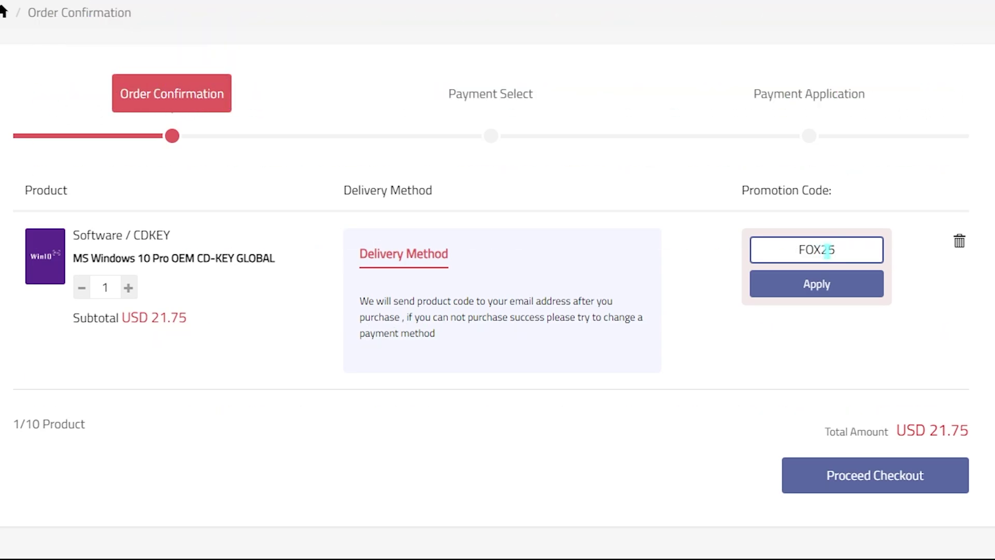
pyautogui.moveTo(846, 255); pyautogui.dragTo(764, 249)
pyautogui.press('Return')
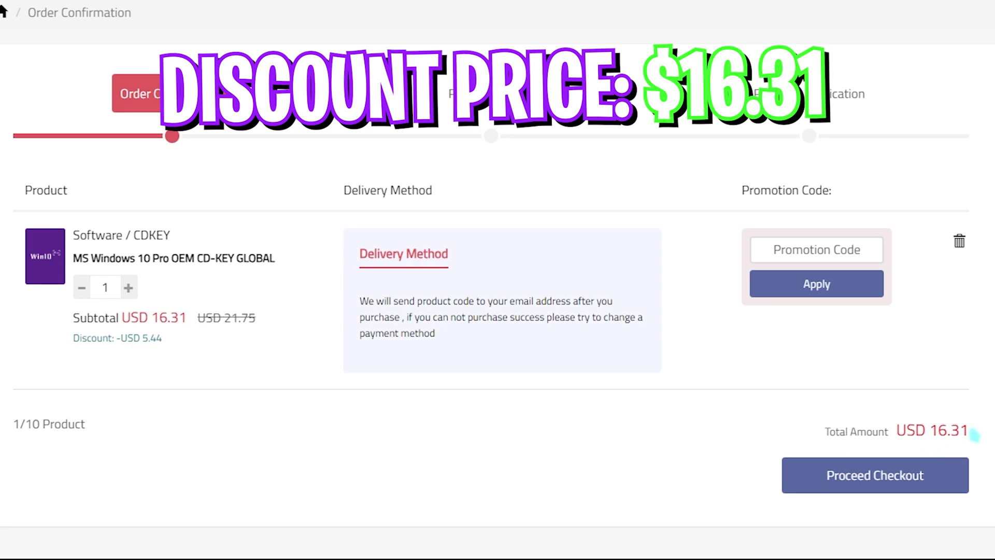
pyautogui.moveTo(937, 431); pyautogui.dragTo(969, 435)
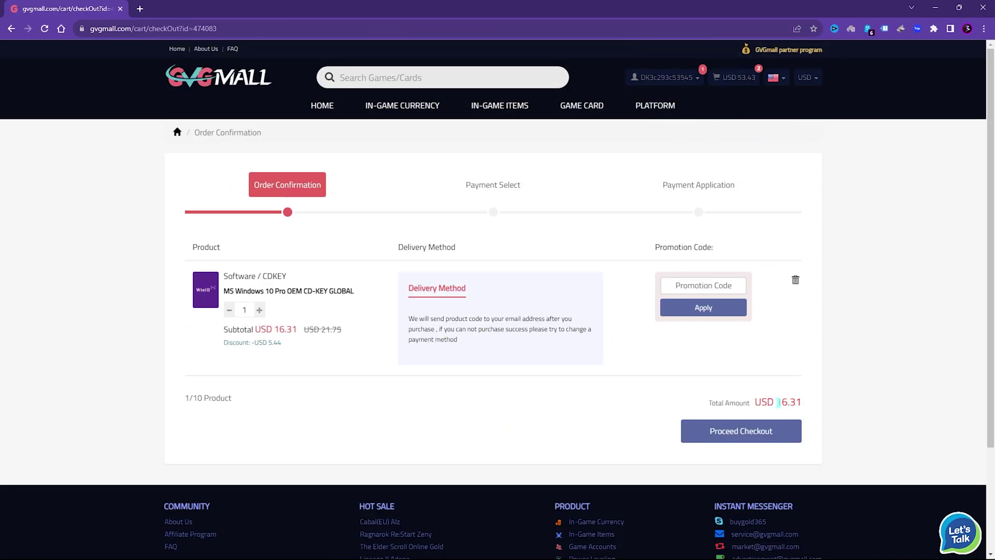
pyautogui.click(473, 448)
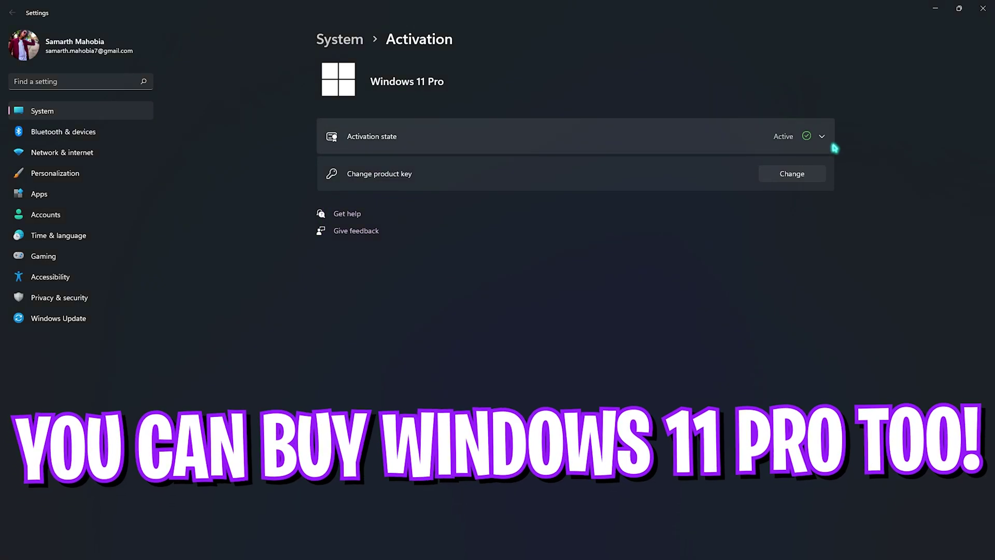
pyautogui.click(806, 137)
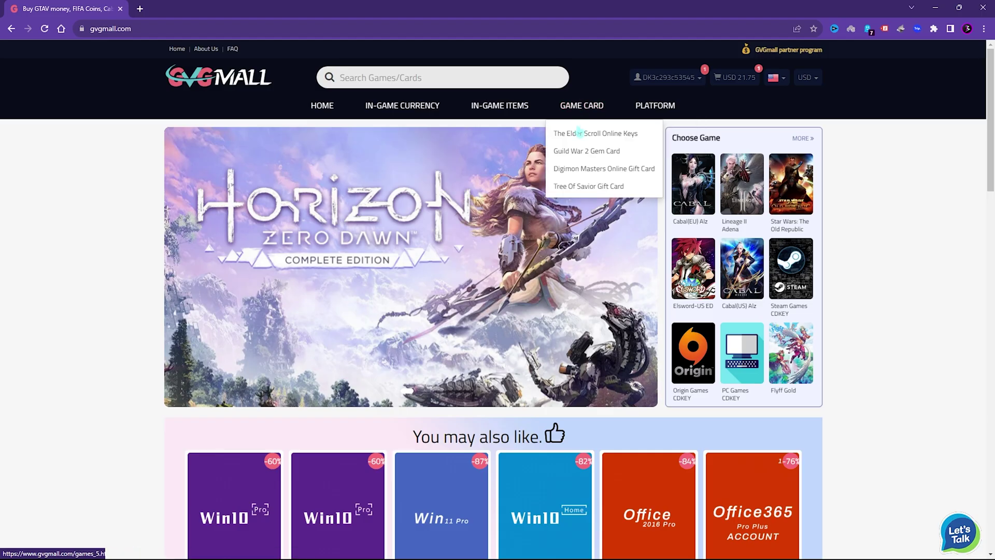
pyautogui.moveTo(402, 106)
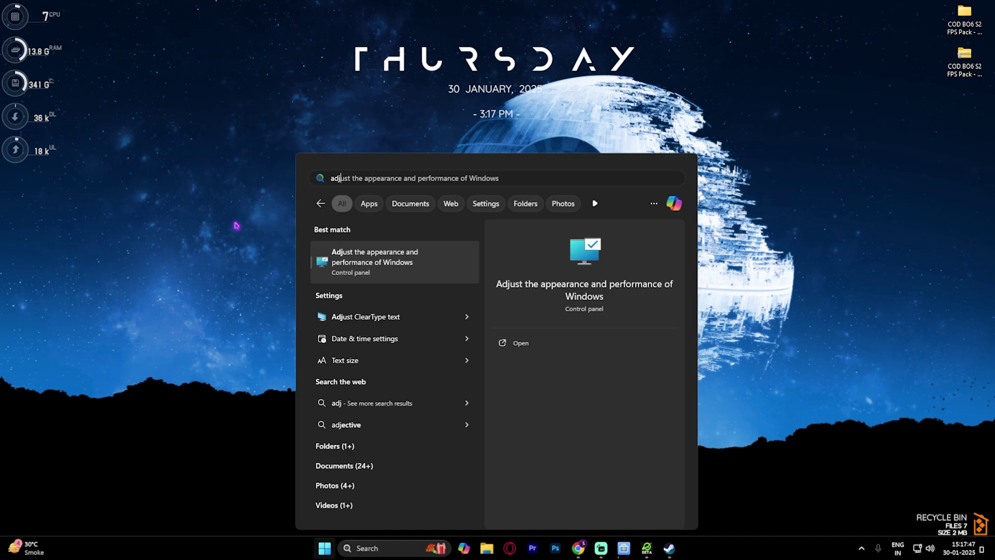
# Open Performance Options from the 'Adjust the appearance and performance of Windows' search result
pyautogui.press('Return')
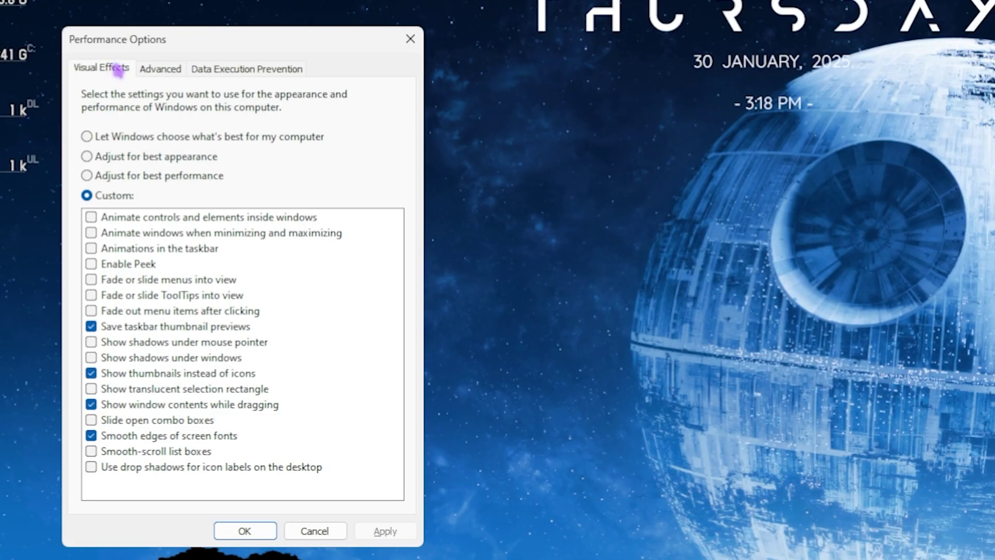
# Open Virtual Memory from the Advanced tab and inspect drive C:'s paging file, initial size 1361
pyautogui.click(152, 70)
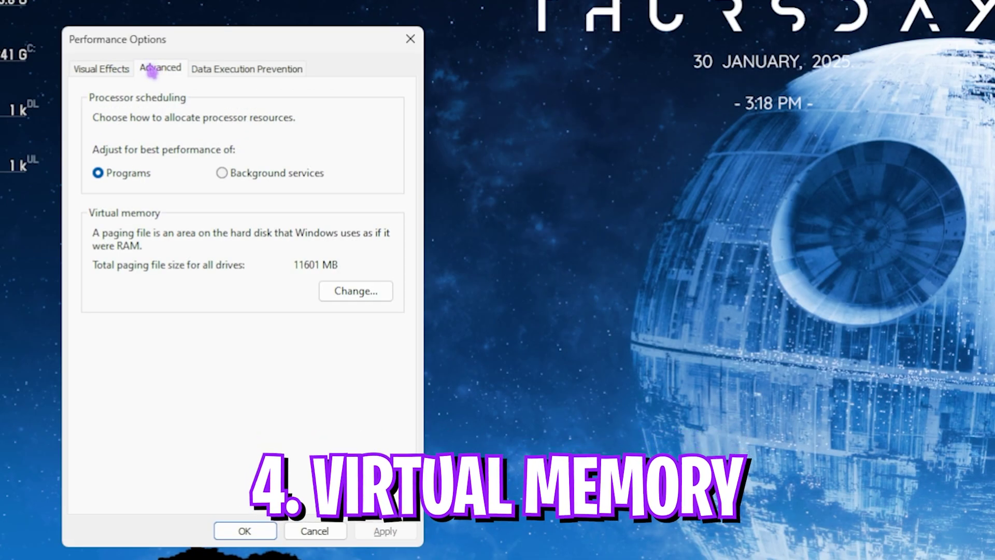
pyautogui.click(340, 292)
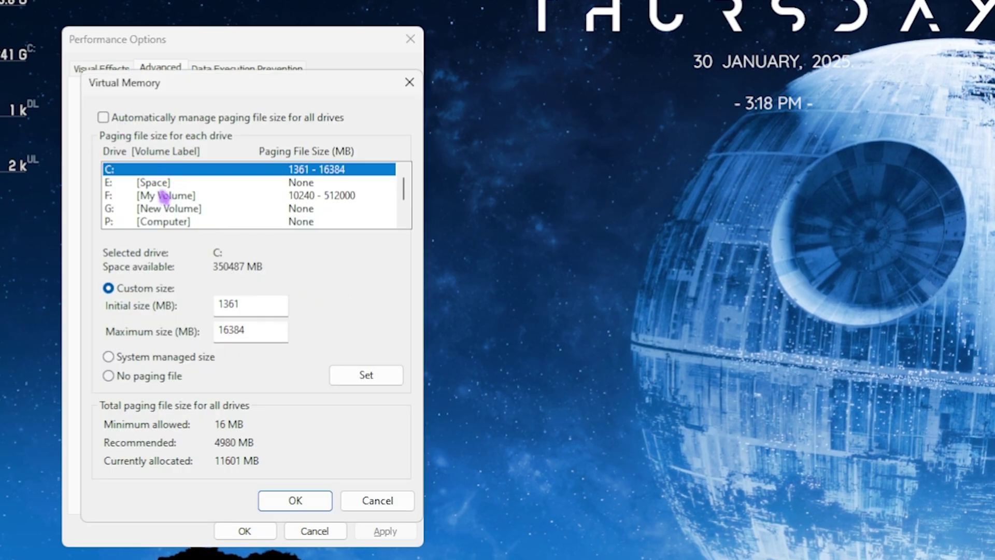
pyautogui.click(156, 183)
pyautogui.press('Up')
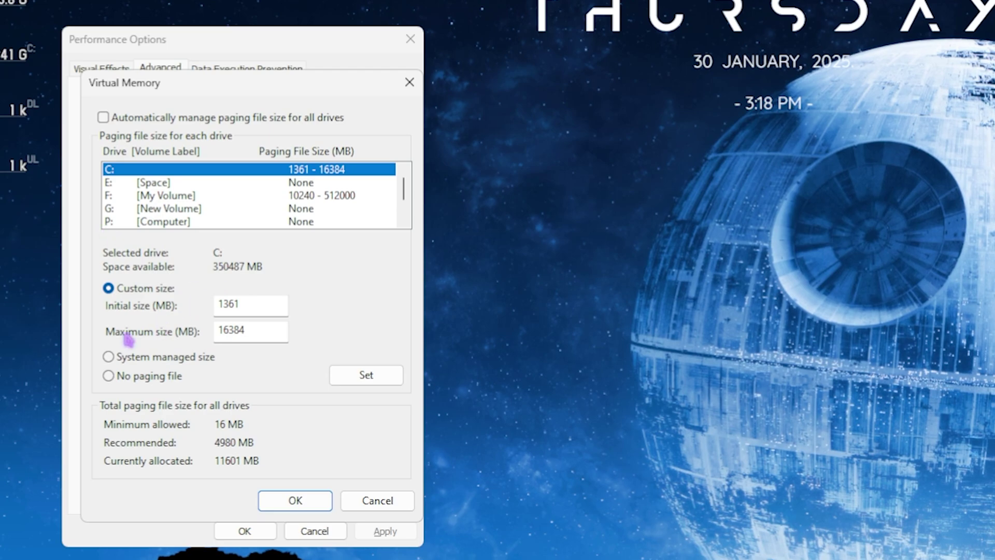
pyautogui.moveTo(268, 304); pyautogui.dragTo(215, 305)
pyautogui.click(267, 303)
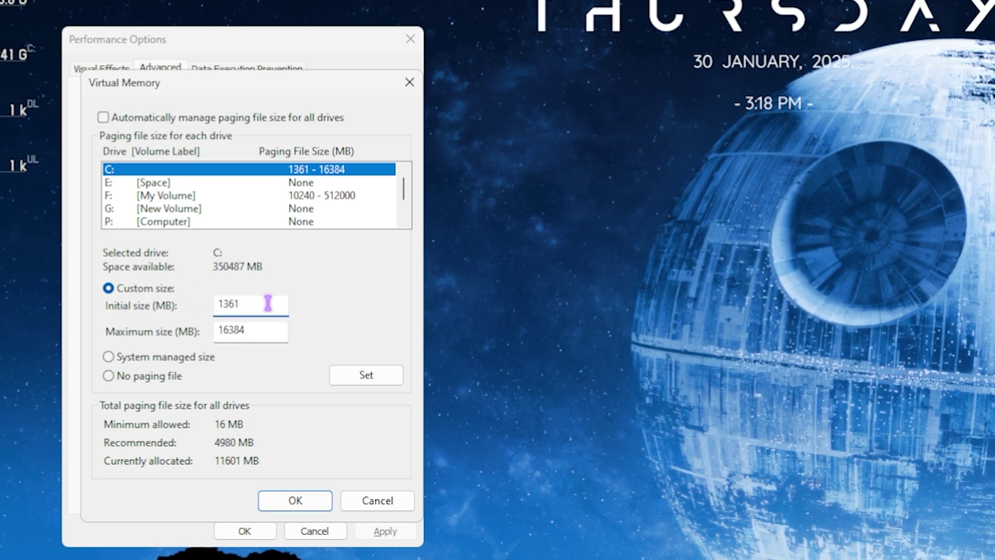
# In Calculator, compute 32 × 1024 = 32768
pyautogui.press('super')
pyautogui.write('calculator')
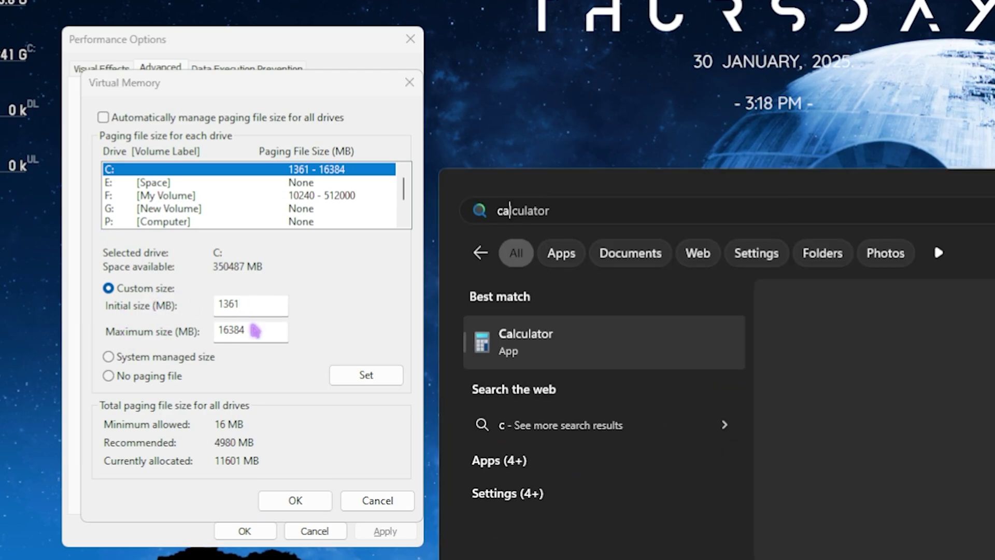
pyautogui.click(555, 344)
pyautogui.click(684, 469)
pyautogui.click(581, 469)
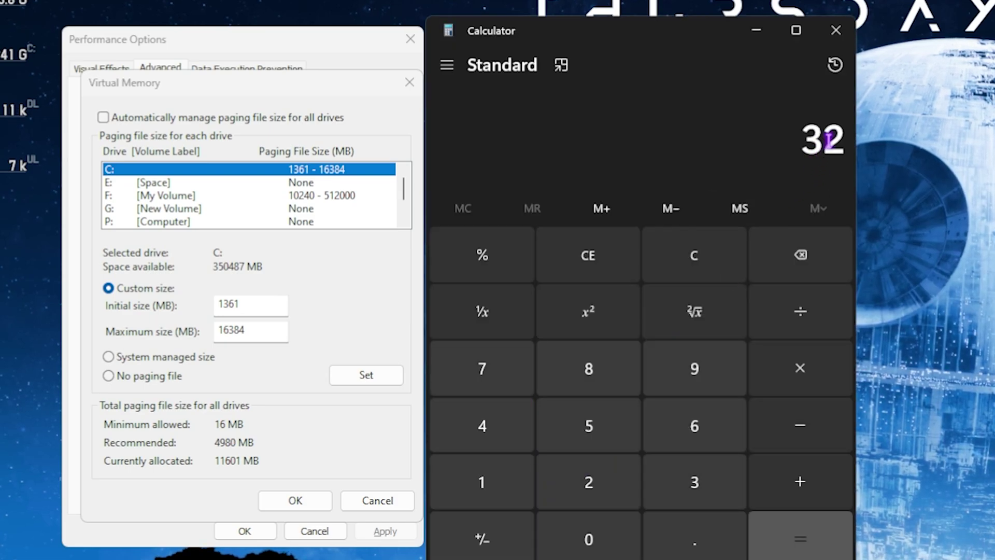
pyautogui.click(797, 363)
pyautogui.write('1024')
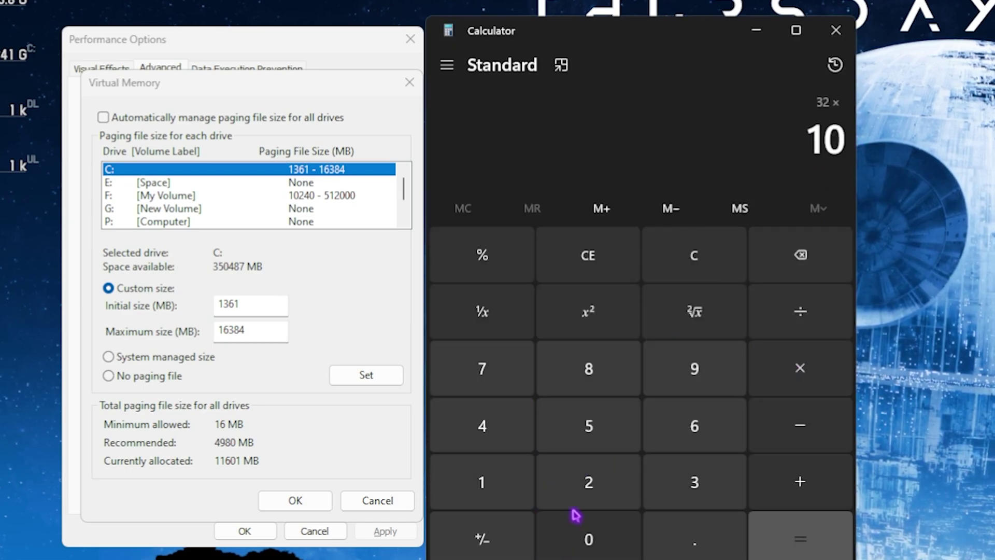
pyautogui.press('Return')
pyautogui.click(848, 156)
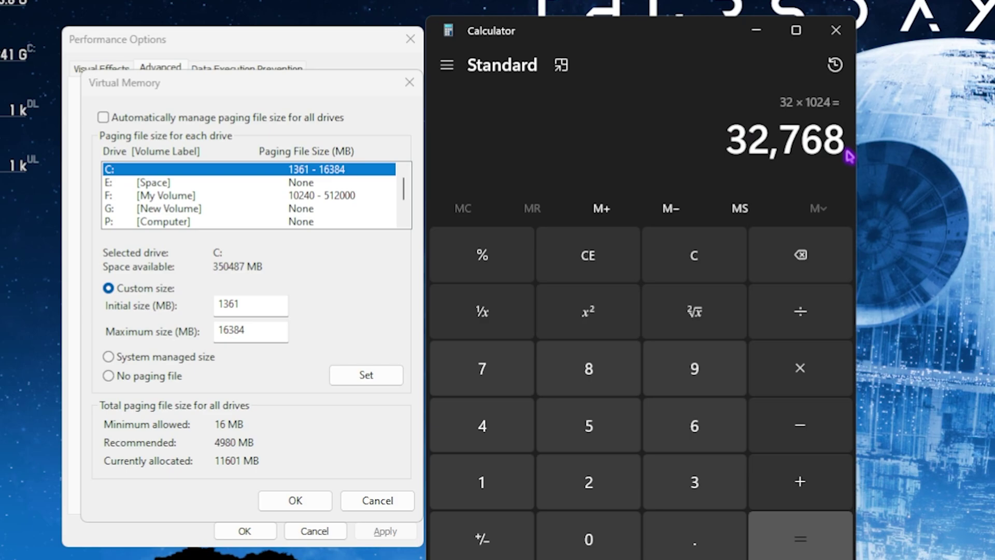
# Divide 32768 by 2 to get the 16384 MB maximum, then close Calculator
pyautogui.click(801, 311)
pyautogui.click(589, 482)
pyautogui.click(800, 536)
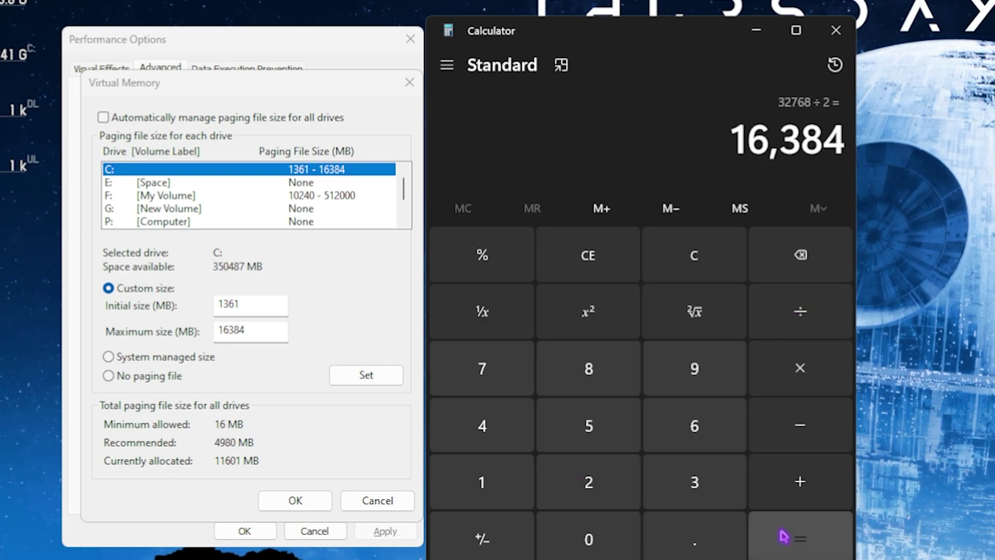
pyautogui.hotkey('alt', 'Tab')
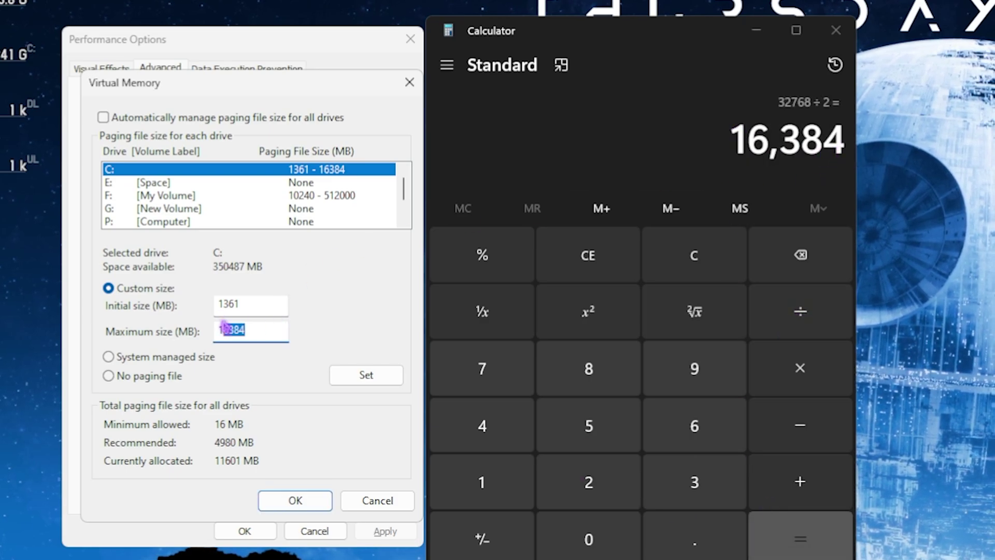
pyautogui.click(835, 30)
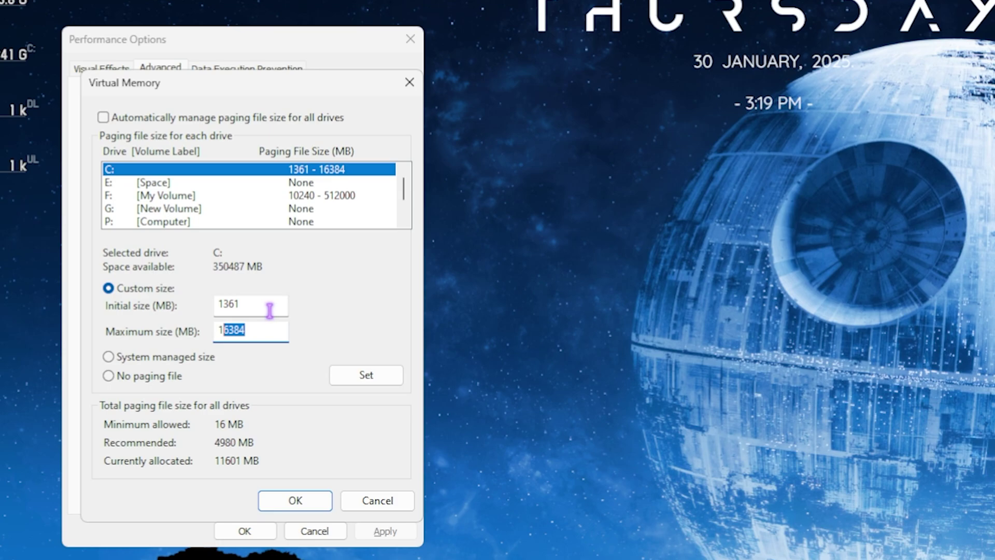
# Apply the virtual memory settings, close Performance Options, and select Local Disk (C:) for protection
pyautogui.click(285, 500)
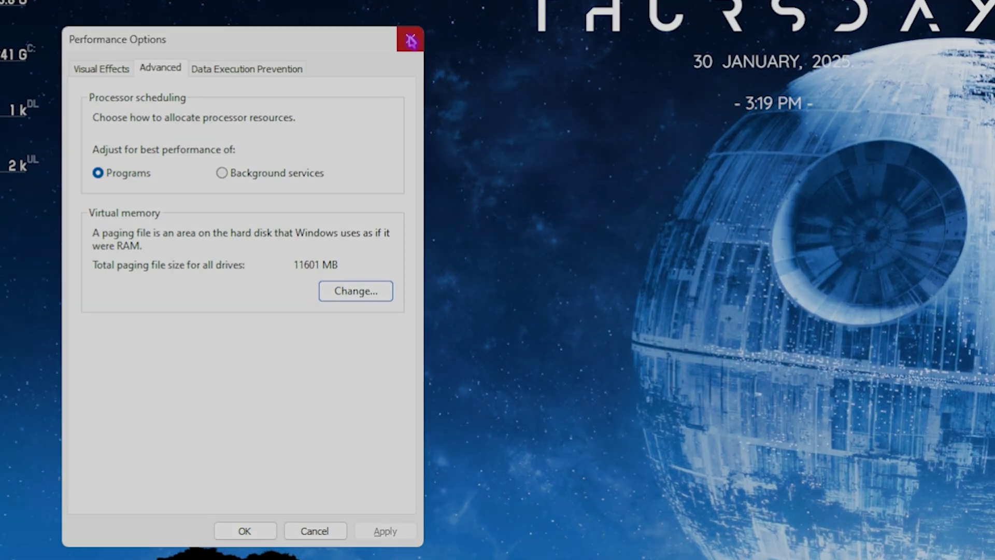
pyautogui.click(411, 41)
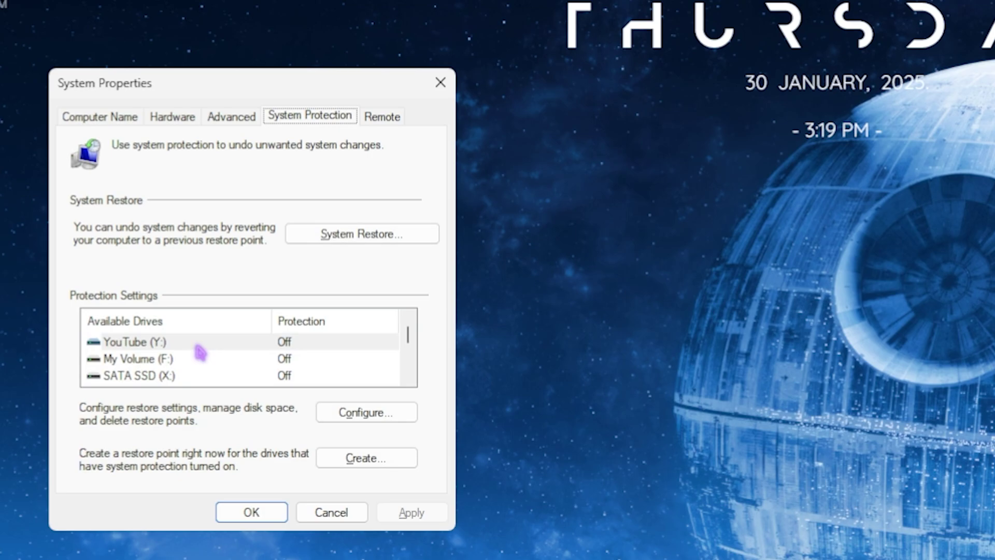
pyautogui.scroll(-1, 128, 243)
pyautogui.click(181, 376)
# Create a restore point described 'coDS' and close System Properties
pyautogui.click(363, 459)
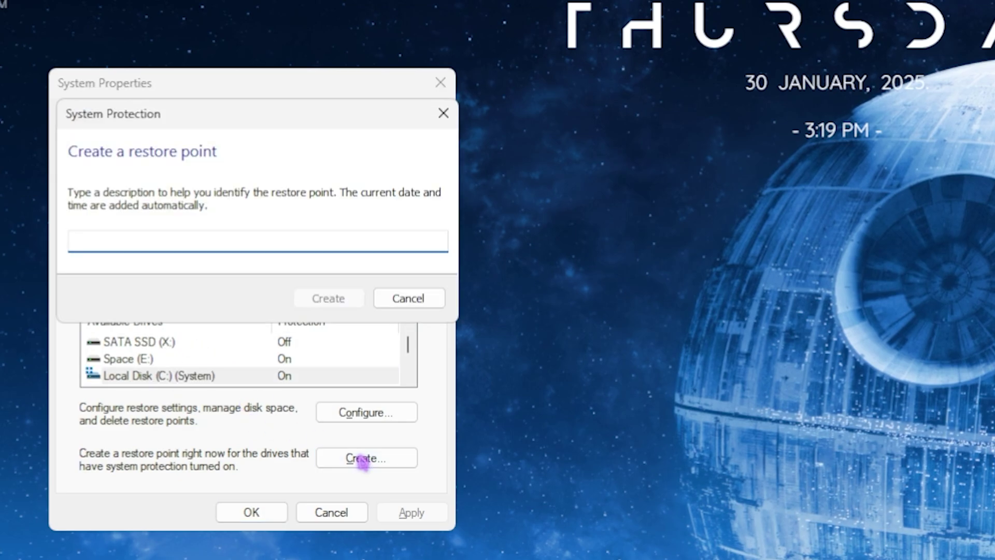
pyautogui.write('coDS')
pyautogui.press('Return')
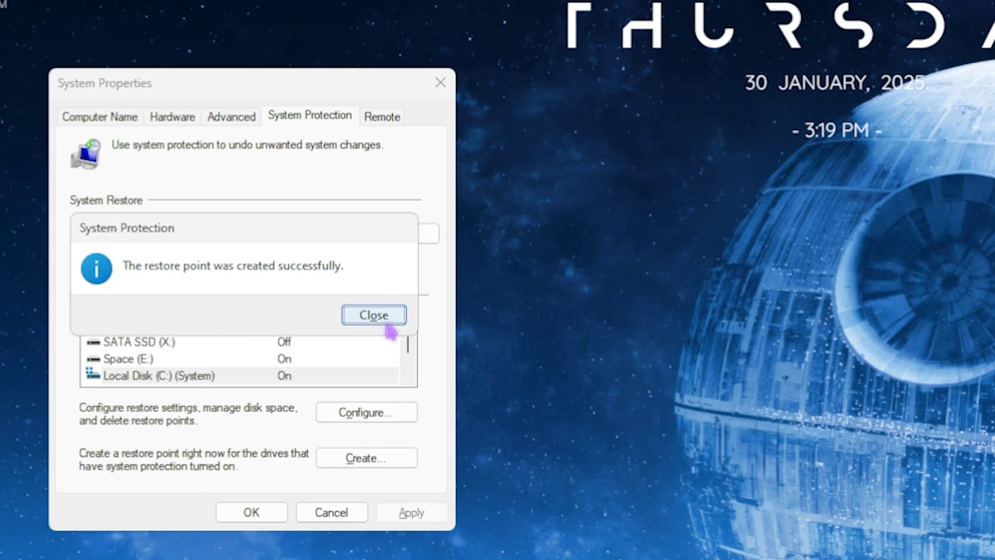
pyautogui.click(380, 315)
pyautogui.click(435, 87)
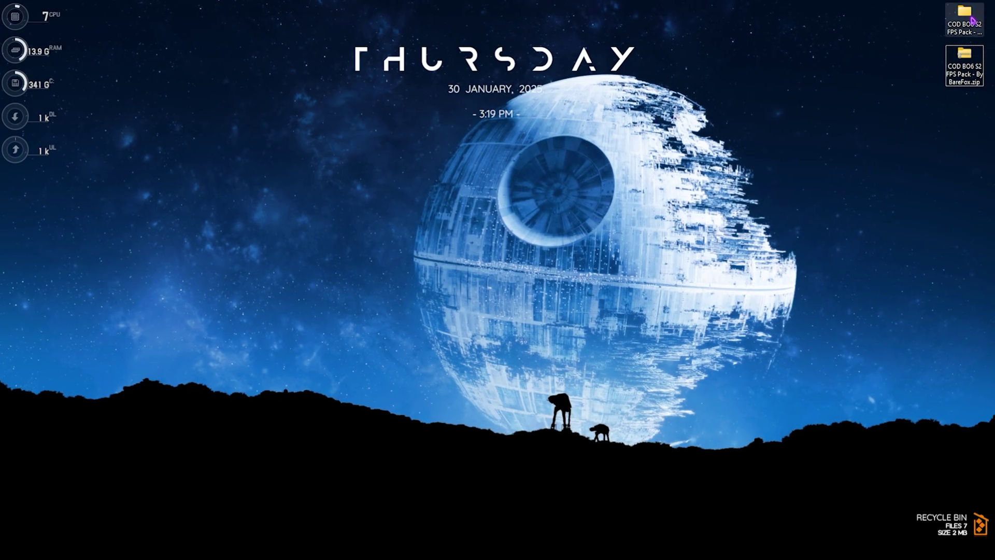
# Open the COD BO6 S2 FPS Pack, glance over its six tweak folders, and enter 1- CPU Priority
pyautogui.doubleClick(965, 15)
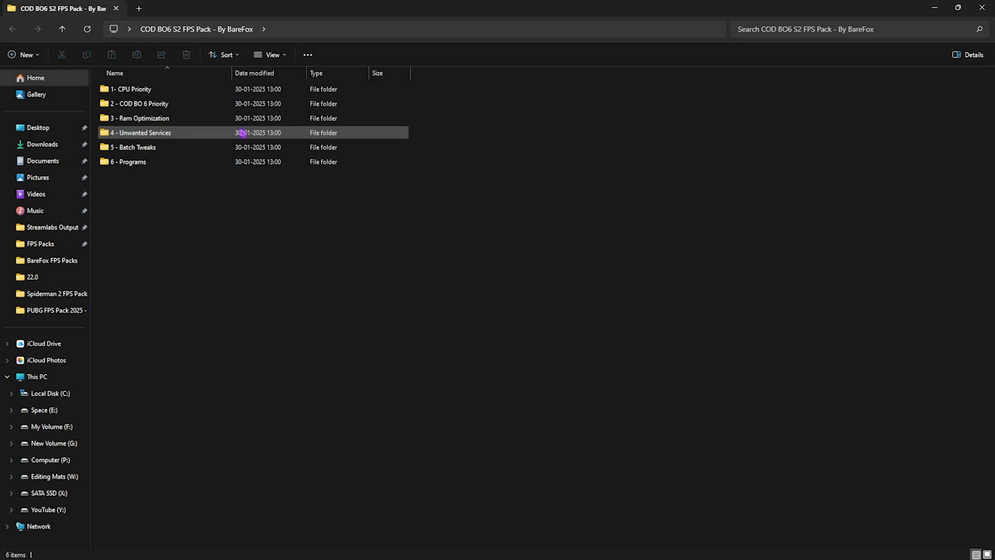
pyautogui.moveTo(143, 210); pyautogui.dragTo(126, 92)
pyautogui.click(146, 208)
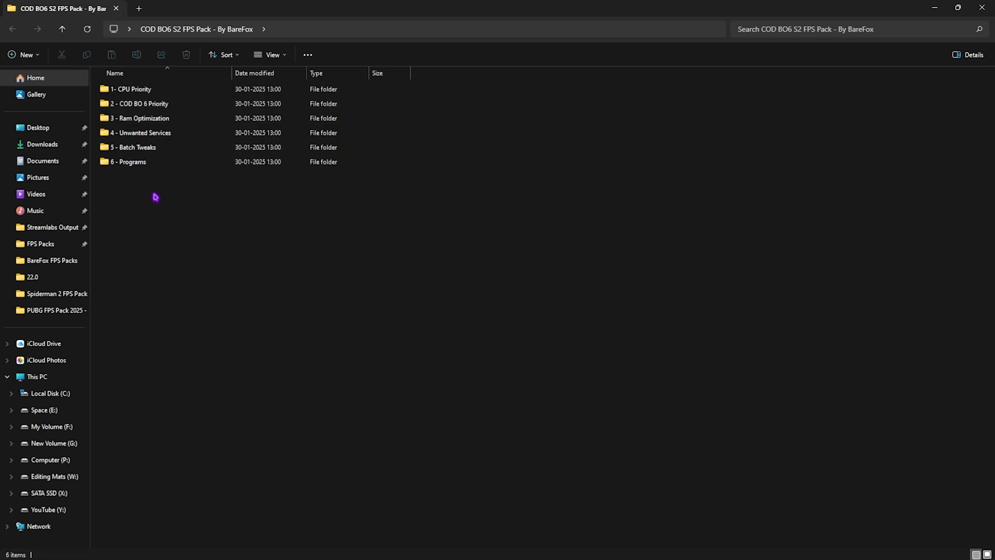
pyautogui.doubleClick(123, 91)
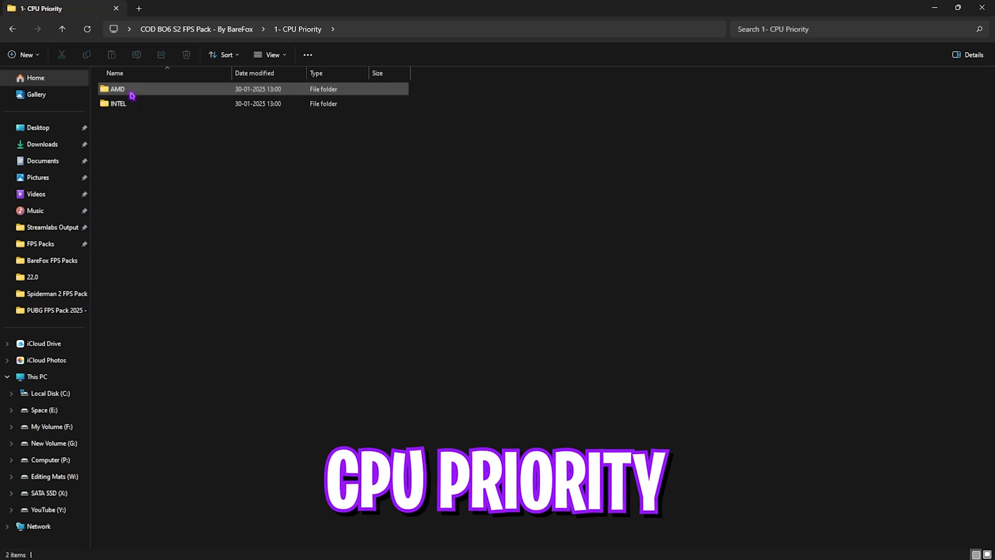
# Inspect the AMD and INTEL CPU Priority folders twice, ending back in 1- CPU Priority
pyautogui.doubleClick(133, 93)
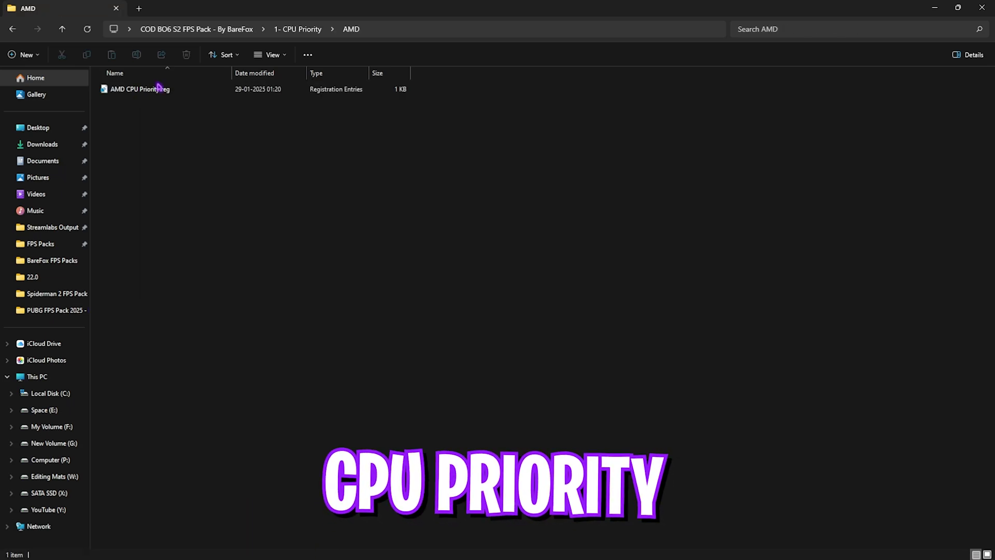
pyautogui.click(302, 34)
pyautogui.doubleClick(130, 105)
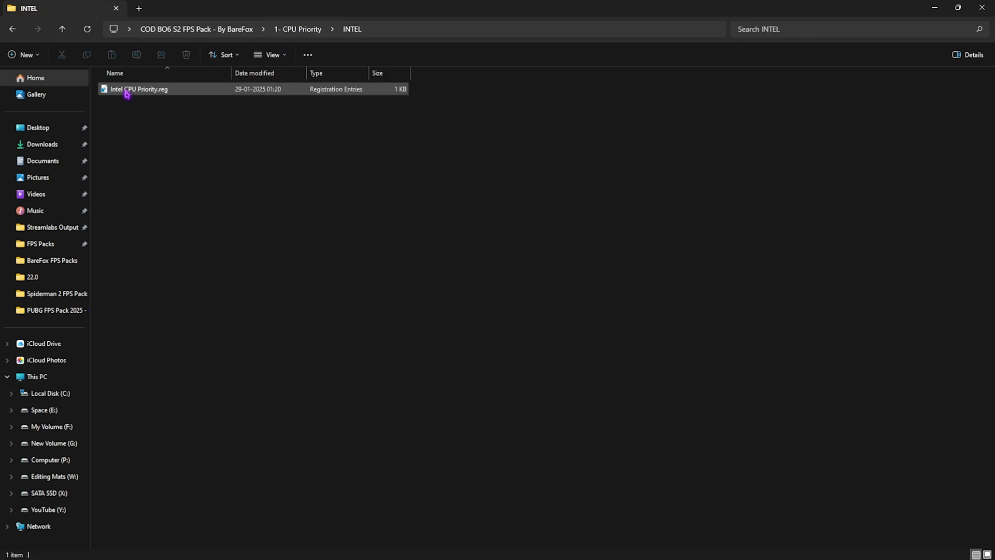
pyautogui.click(298, 30)
pyautogui.doubleClick(172, 89)
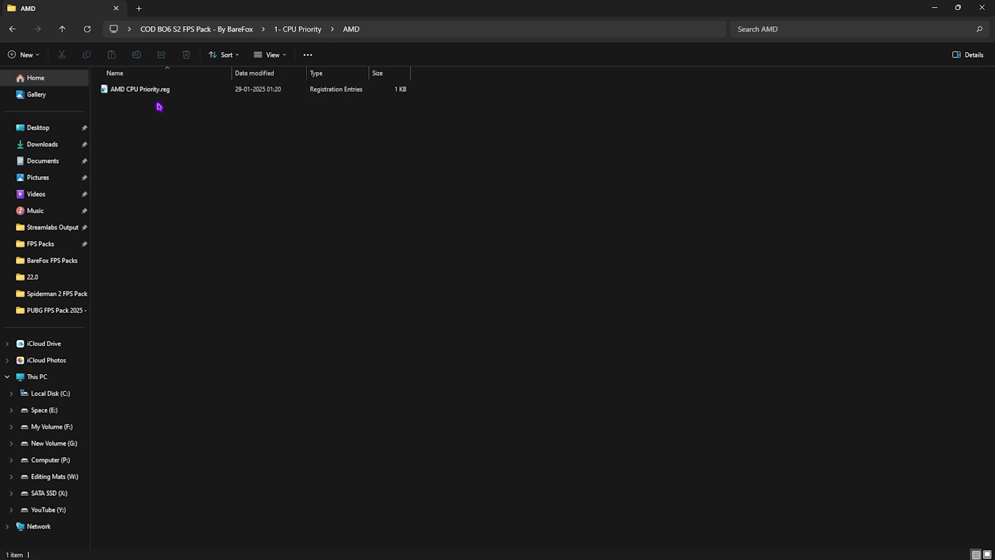
pyautogui.click(285, 36)
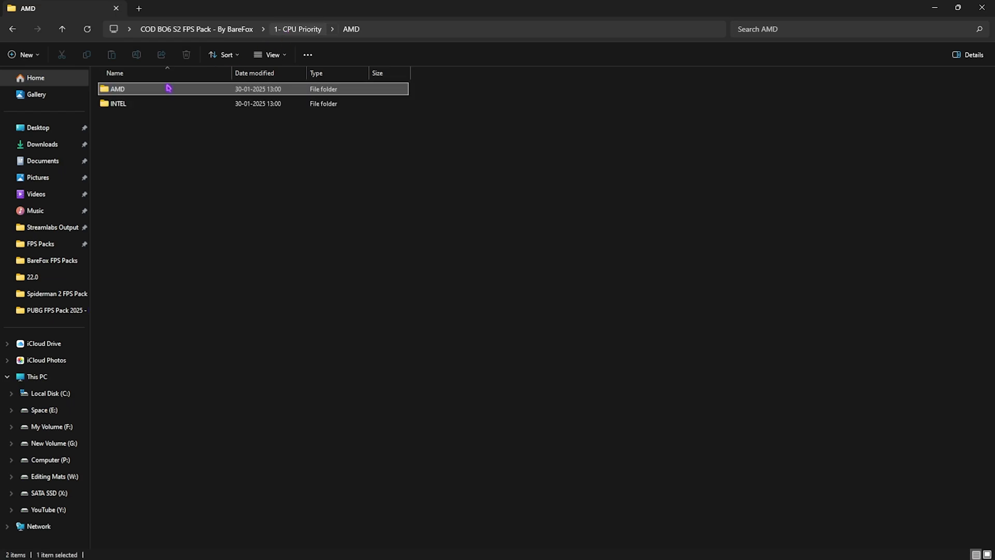
pyautogui.doubleClick(133, 102)
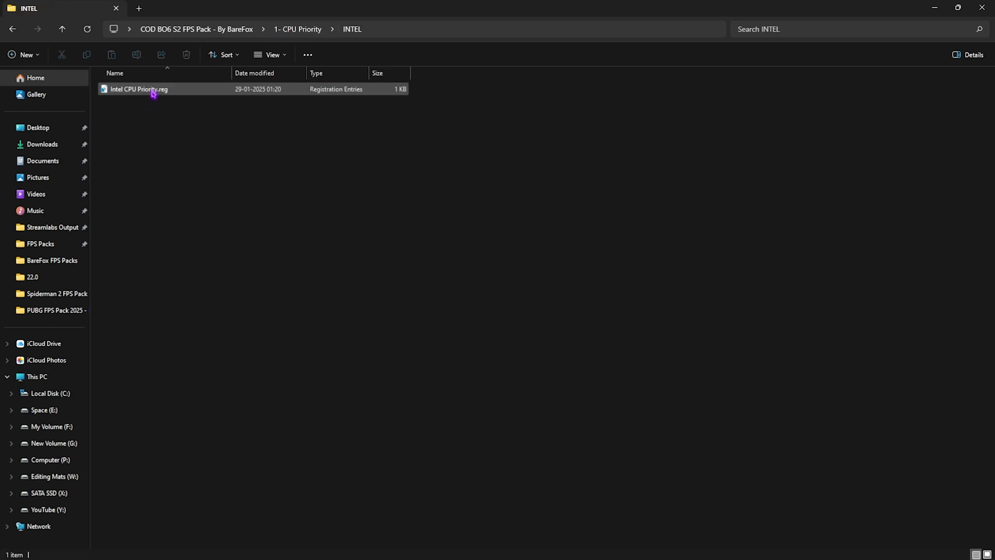
pyautogui.click(287, 31)
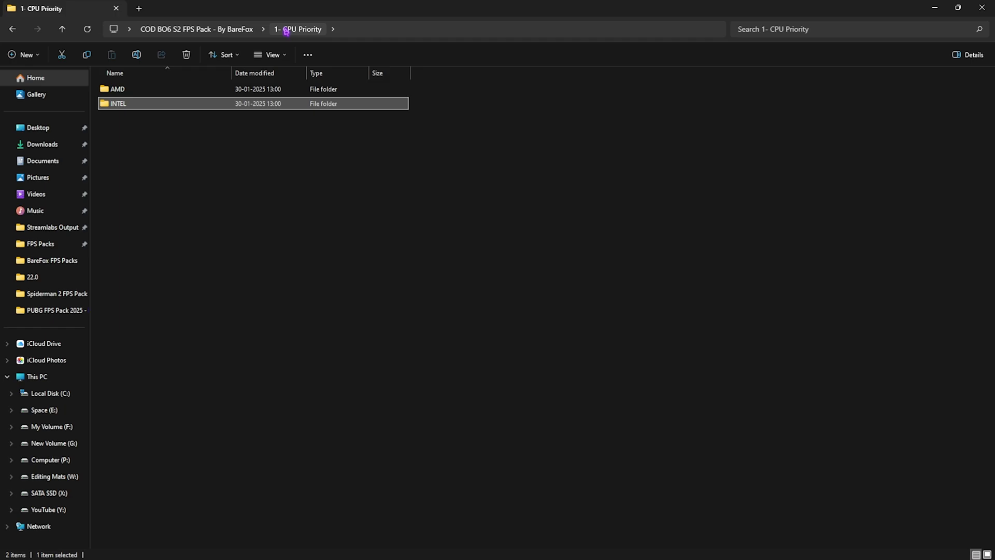
# Review the registry files inside the 2 - COD BO 6 Priority folder
pyautogui.click(197, 29)
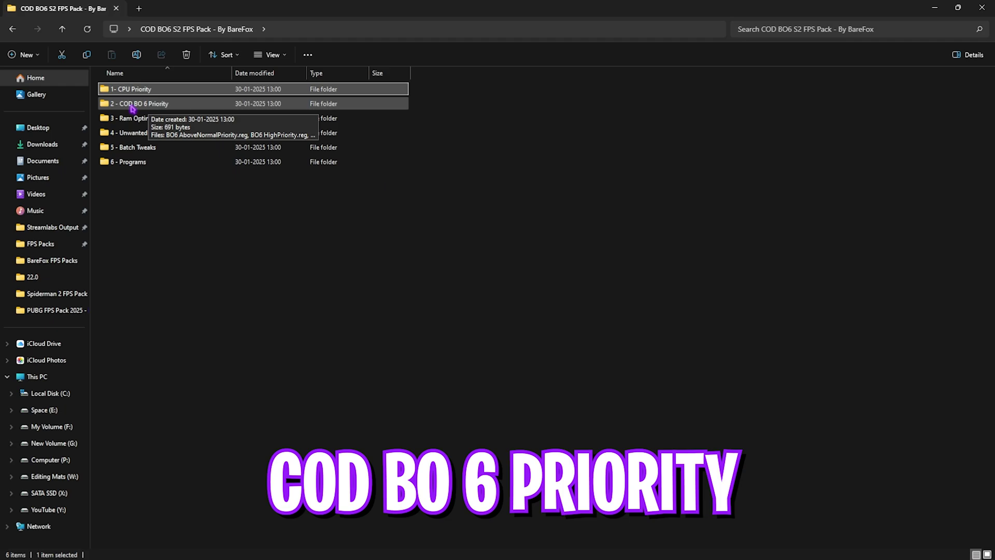
pyautogui.doubleClick(150, 105)
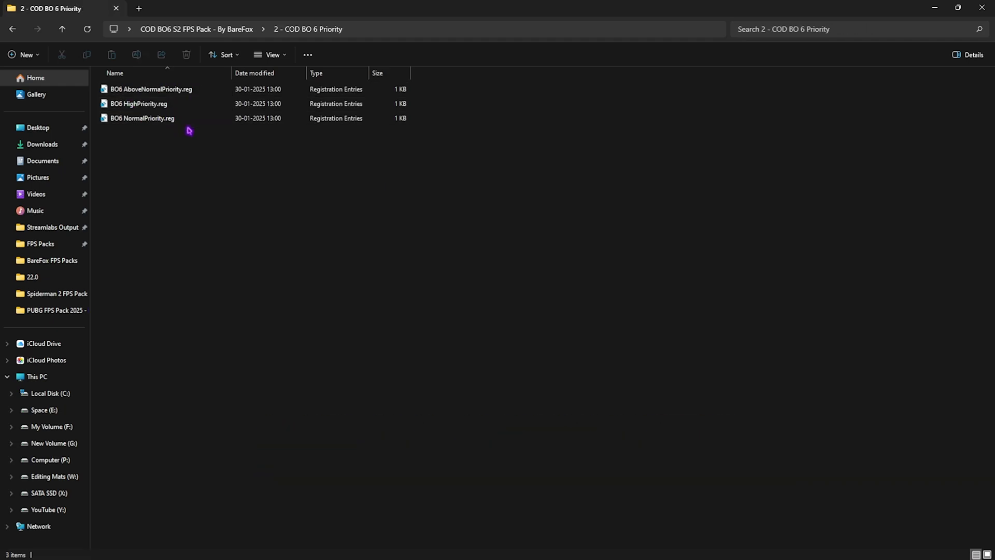
pyautogui.moveTo(201, 146); pyautogui.dragTo(180, 135)
pyautogui.click(183, 154)
# Open 3 - Ram Optimization and select the 32GB Ram.reg and Reset to Default.reg files
pyautogui.click(217, 30)
pyautogui.doubleClick(241, 119)
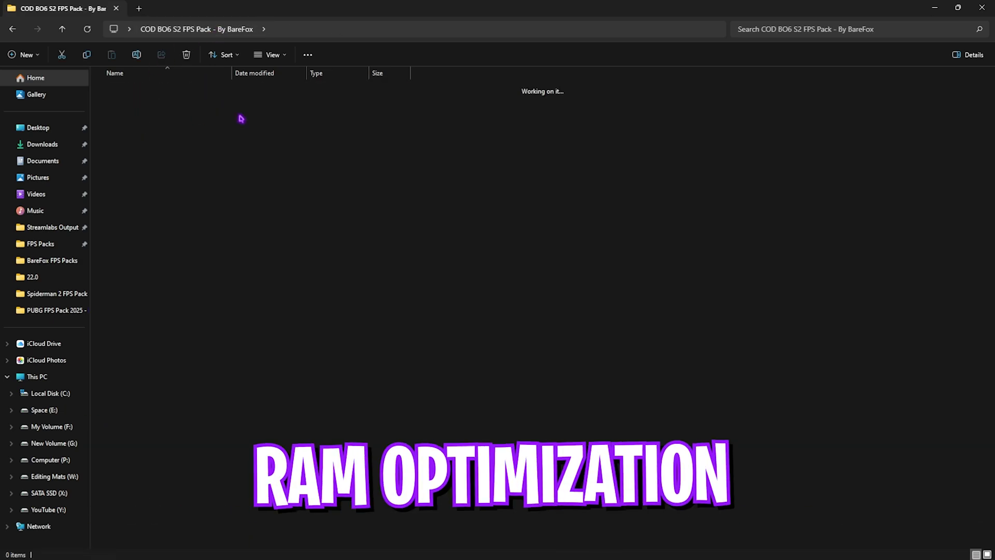
pyautogui.click(116, 235)
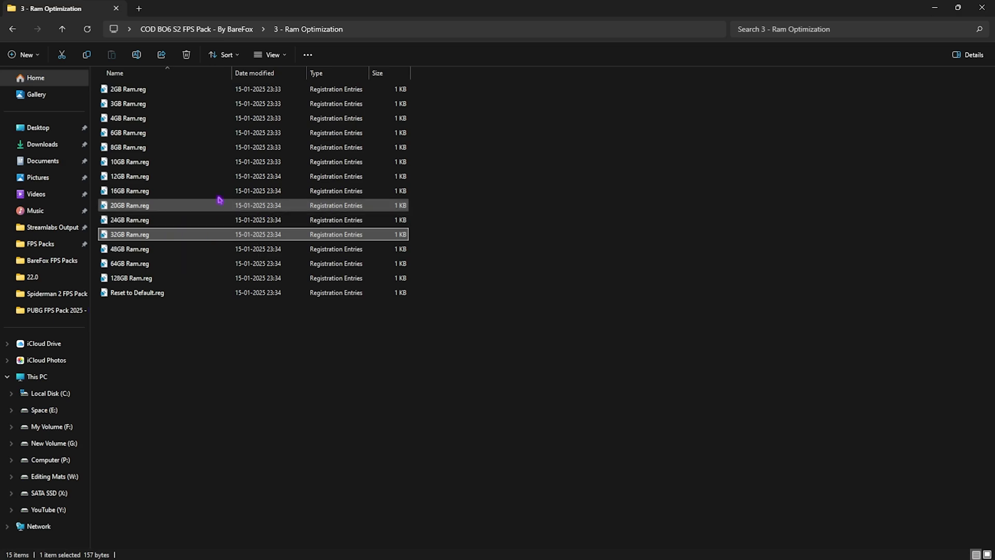
pyautogui.click(136, 293)
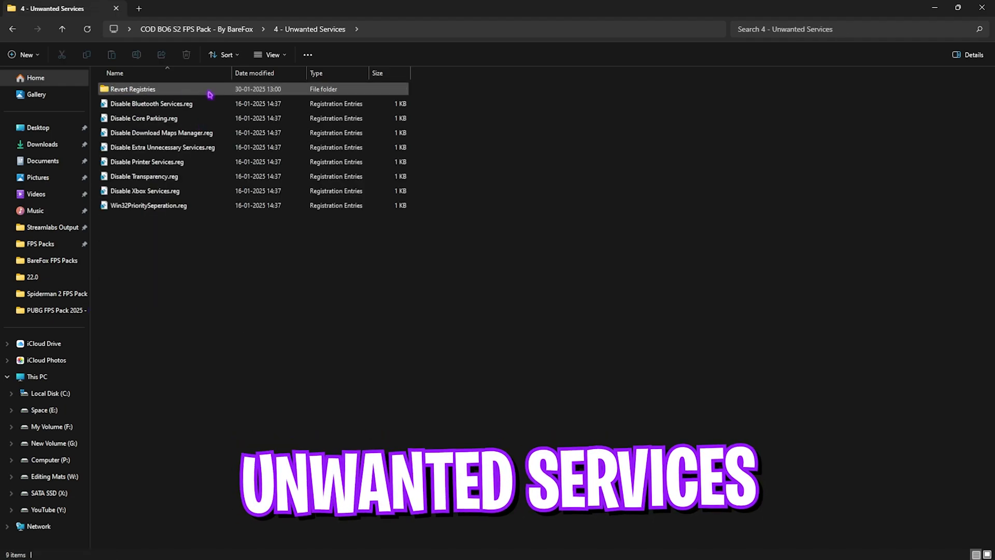
# Select and deselect the eight Unwanted Services registry files to review them
pyautogui.moveTo(184, 268); pyautogui.dragTo(155, 100)
pyautogui.moveTo(221, 261); pyautogui.dragTo(168, 104)
pyautogui.click(197, 240)
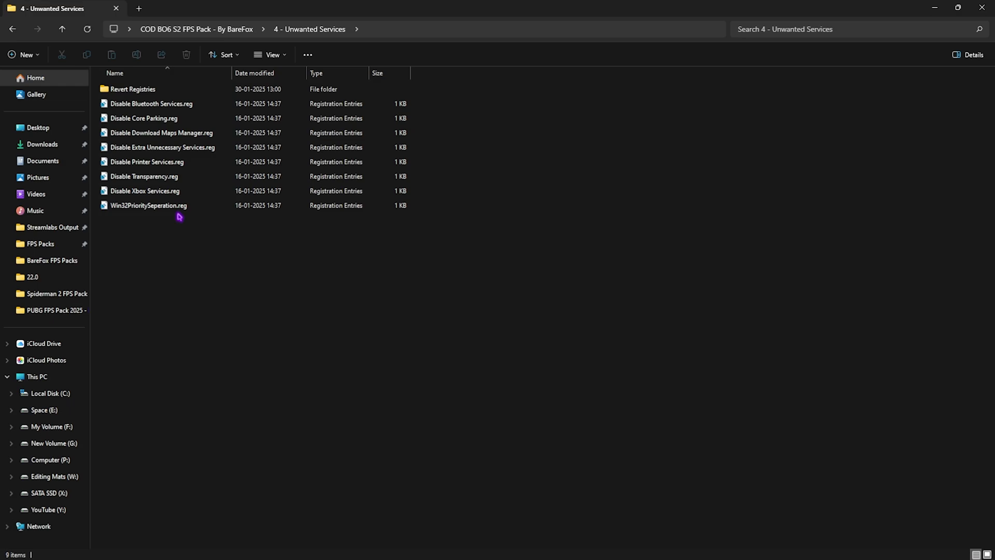
pyautogui.moveTo(164, 250); pyautogui.dragTo(153, 107)
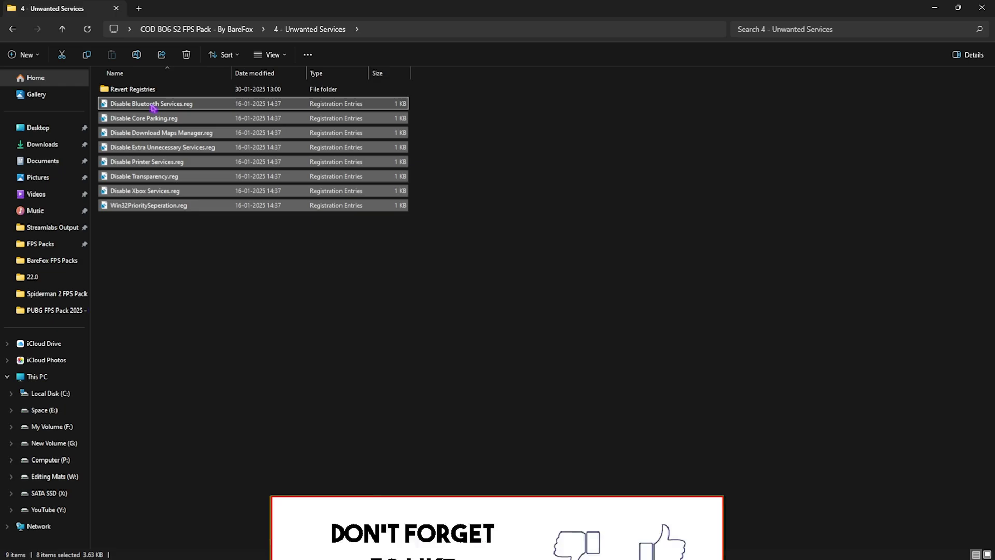
pyautogui.click(144, 275)
# Check Disable Printer Services.reg among the tweaks, then enter the Revert Registries folder
pyautogui.doubleClick(155, 104)
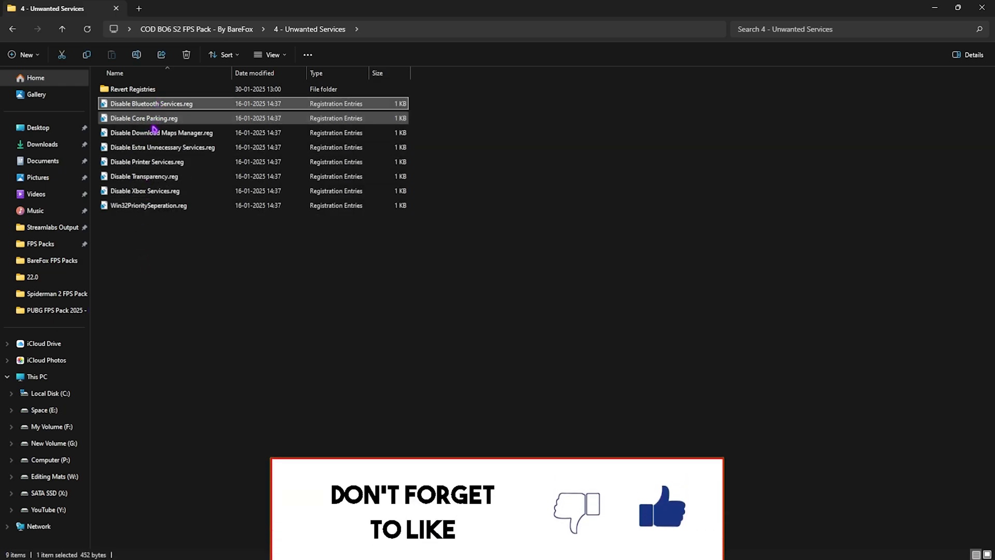
pyautogui.click(148, 166)
pyautogui.moveTo(148, 263); pyautogui.dragTo(155, 100)
pyautogui.click(162, 266)
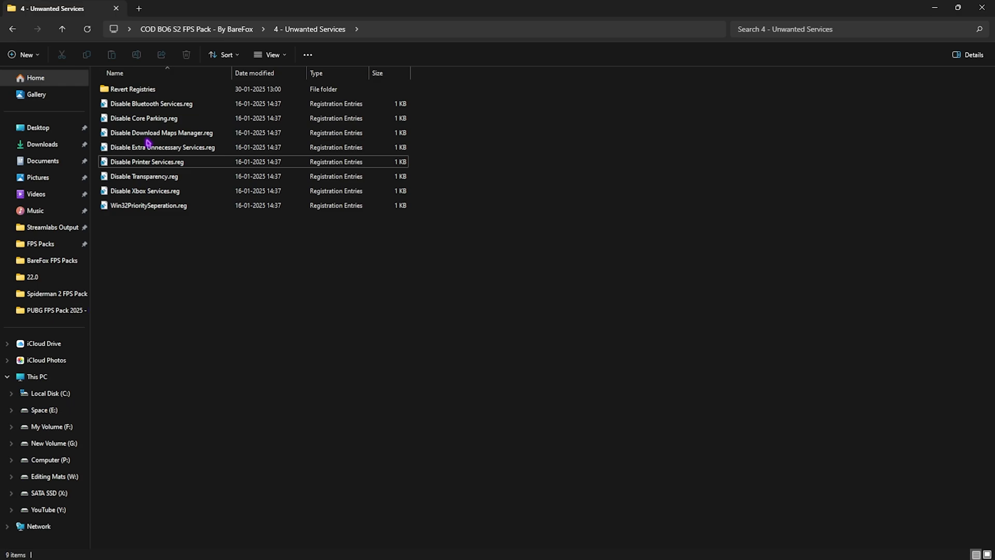
pyautogui.doubleClick(141, 89)
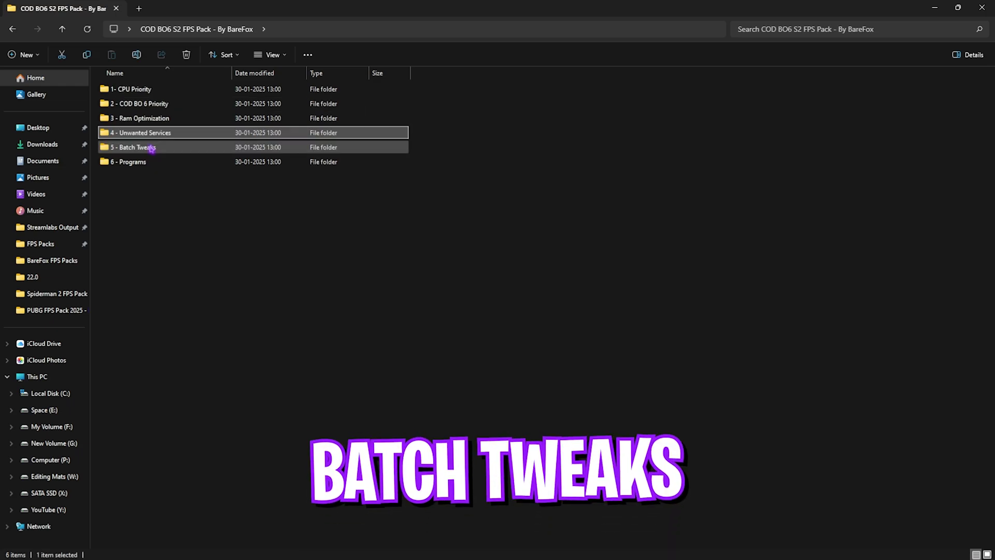
# Open 5 - Batch Tweaks and read the BCD Tweaks.cmd script in Notepad
pyautogui.doubleClick(151, 147)
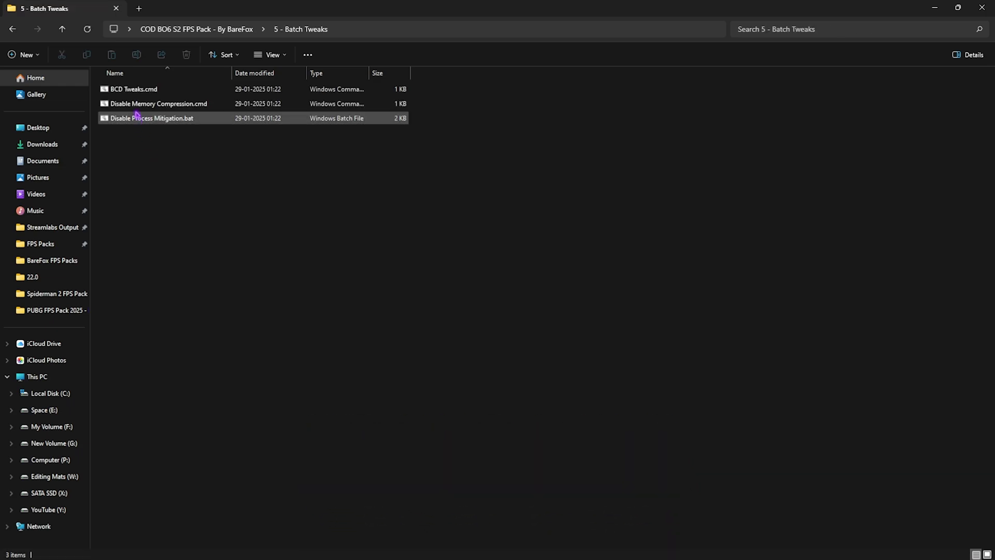
pyautogui.click(128, 91)
pyautogui.rightClick(156, 92)
pyautogui.click(239, 246)
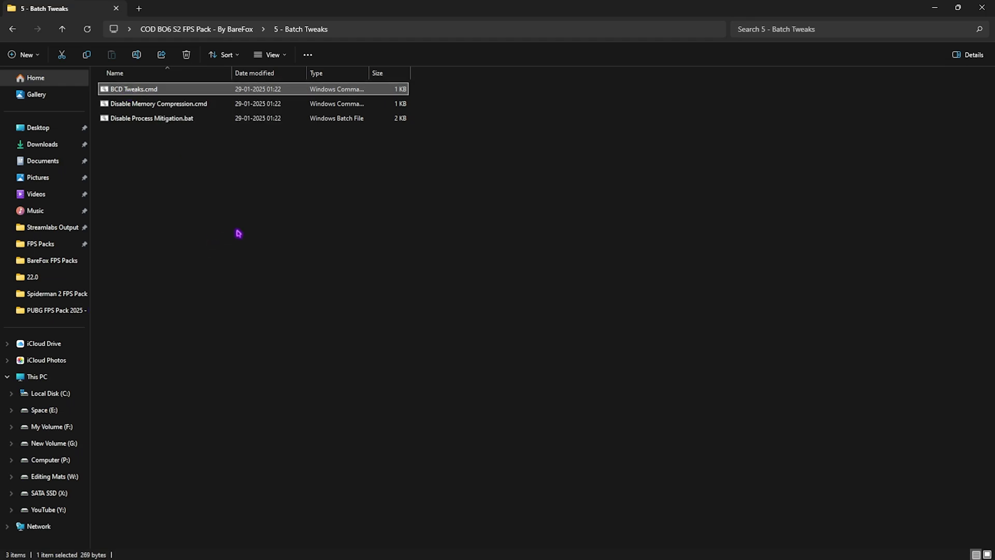
pyautogui.moveTo(312, 272); pyautogui.dragTo(169, 254)
pyautogui.click(296, 157)
# Look over Disable Memory Compression.cmd and Disable Process Mitigation.bat, then return to the pack folder
pyautogui.rightClick(177, 94)
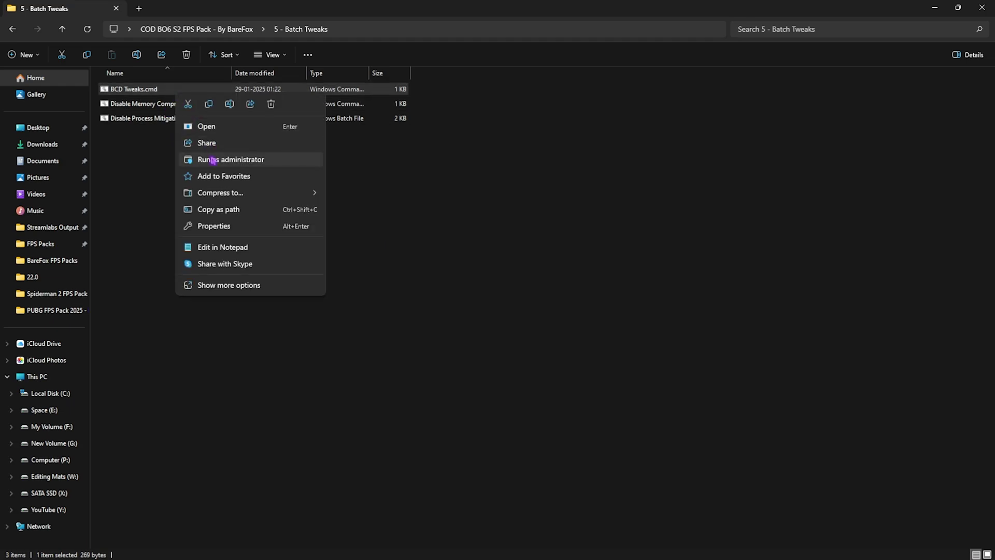
pyautogui.click(166, 165)
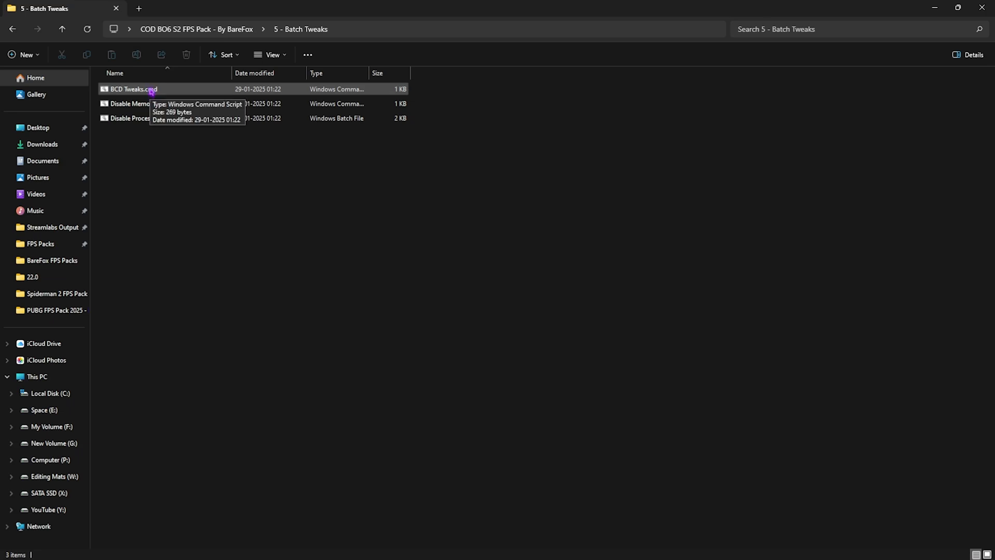
pyautogui.click(146, 105)
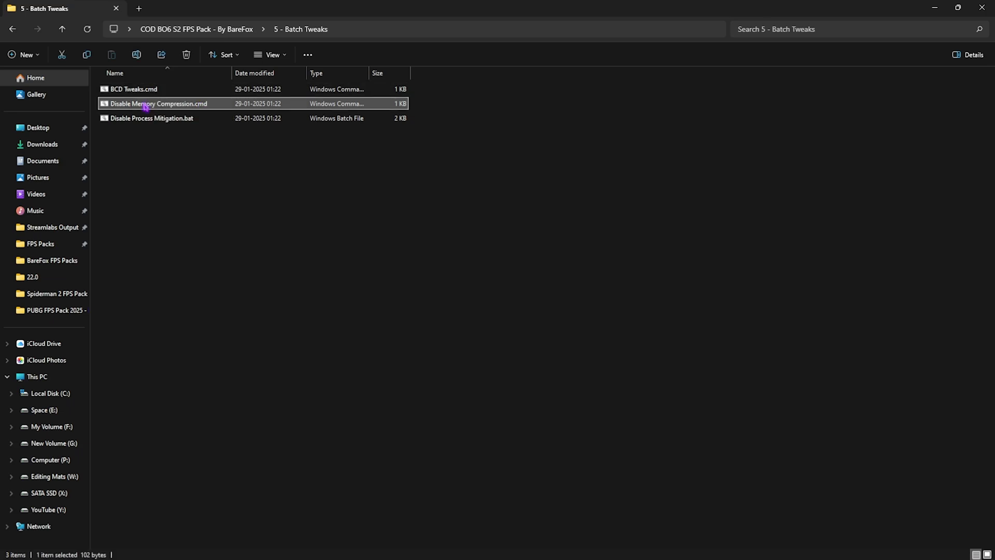
pyautogui.click(133, 119)
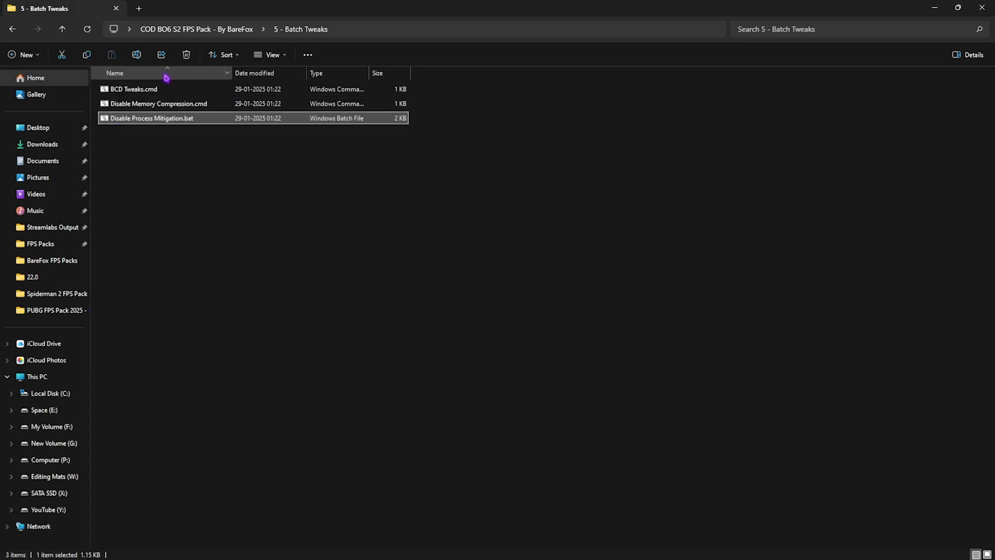
pyautogui.click(197, 29)
# In 6 - Programs, run Clean Temporary Files.bat as administrator and close its finished window
pyautogui.doubleClick(158, 160)
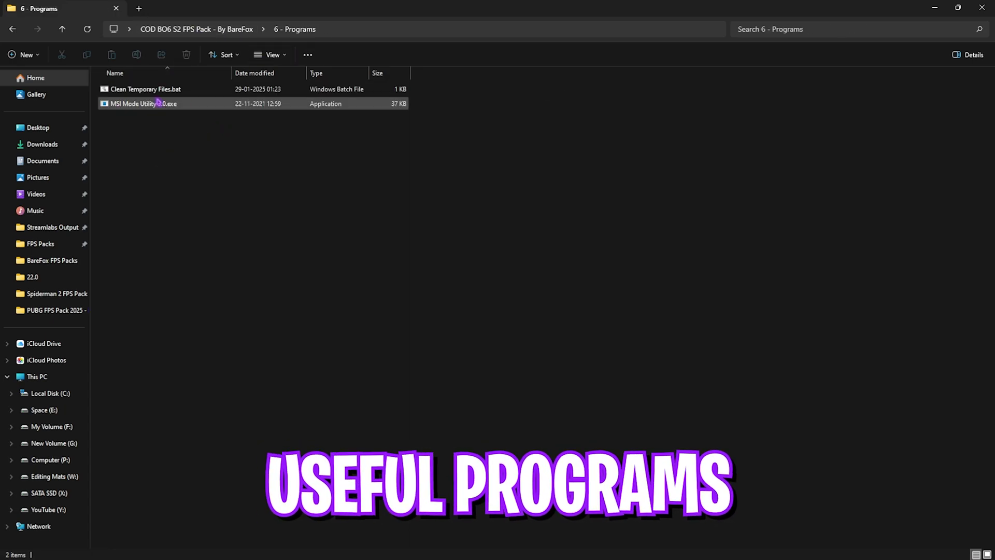
pyautogui.hotkey('ctrl', 'a')
pyautogui.click(175, 138)
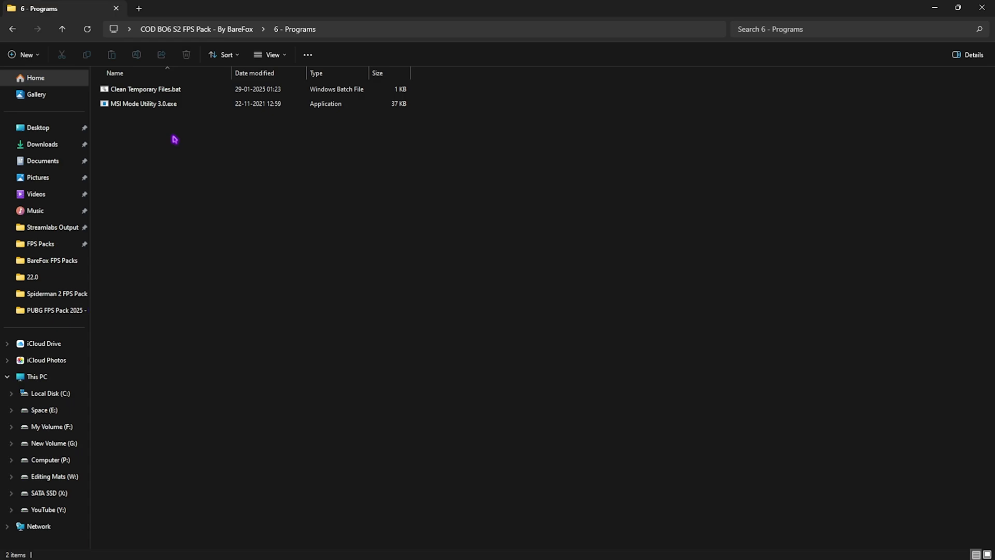
pyautogui.click(157, 91)
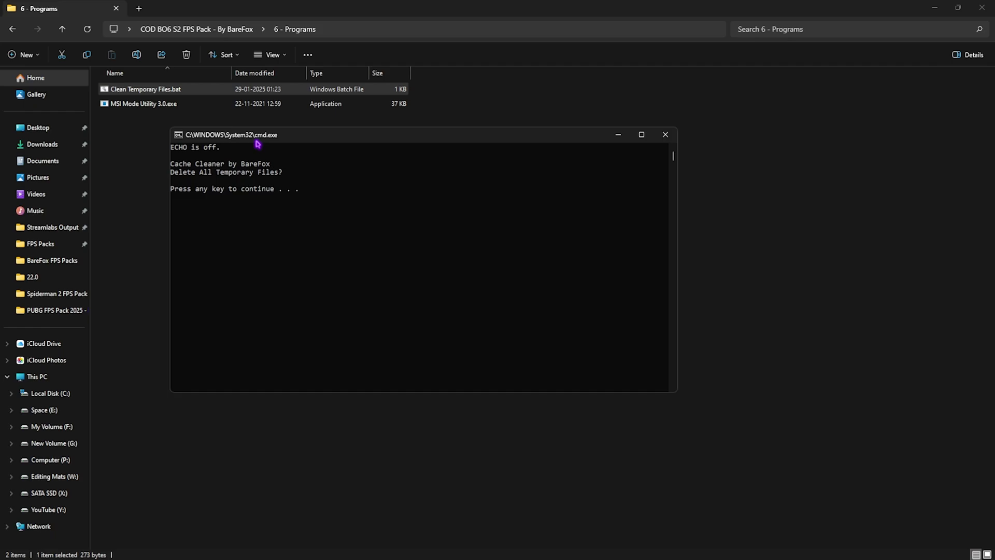
pyautogui.press('Return')
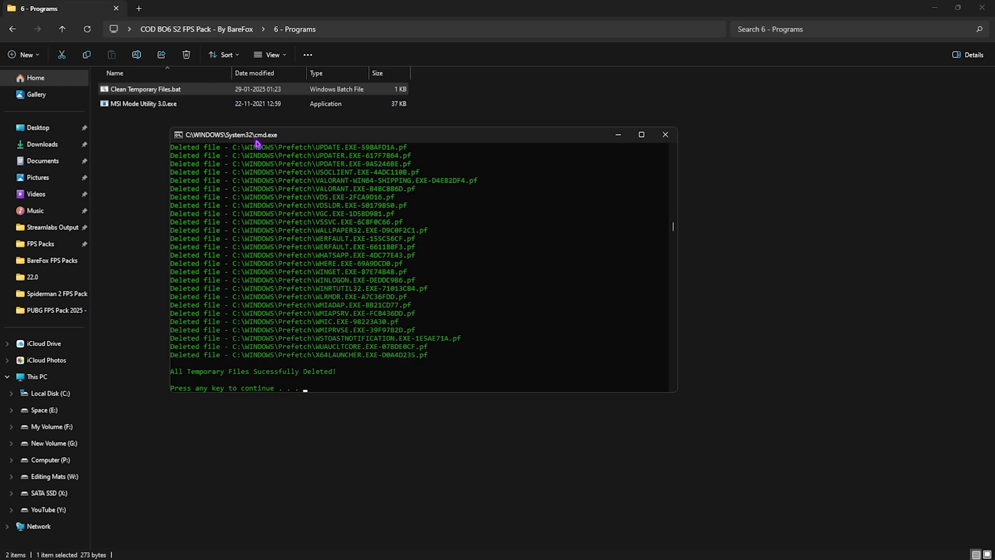
pyautogui.press('Return')
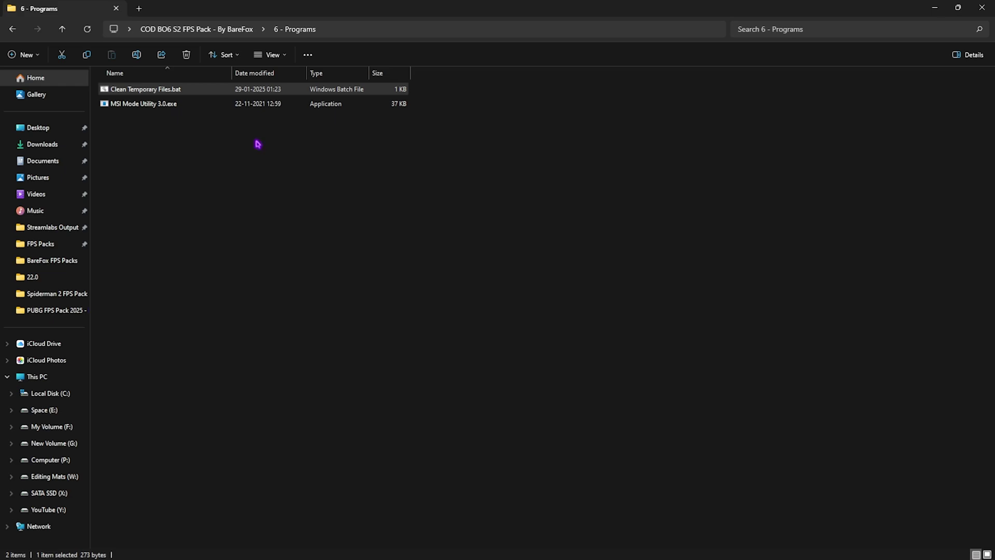
pyautogui.click(159, 105)
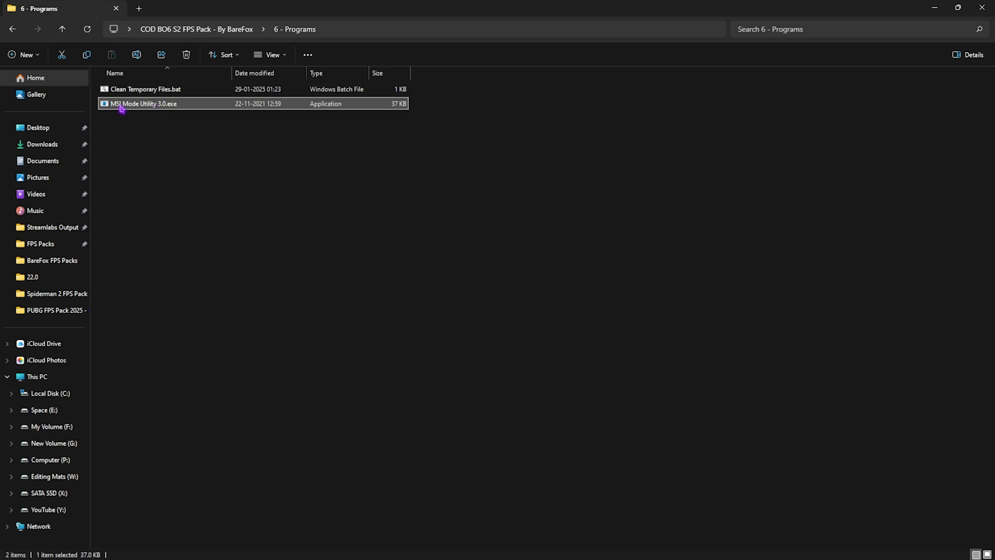
# Run MSI Mode Utility 3.0 as administrator and set the RTX 2070 SUPER interrupt priority to High
pyautogui.rightClick(171, 106)
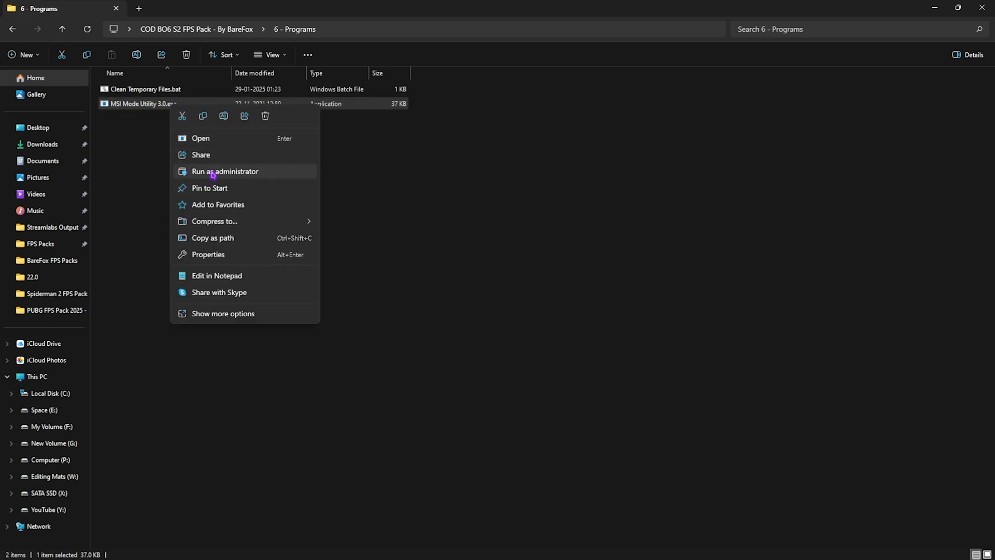
pyautogui.click(213, 174)
pyautogui.click(78, 179)
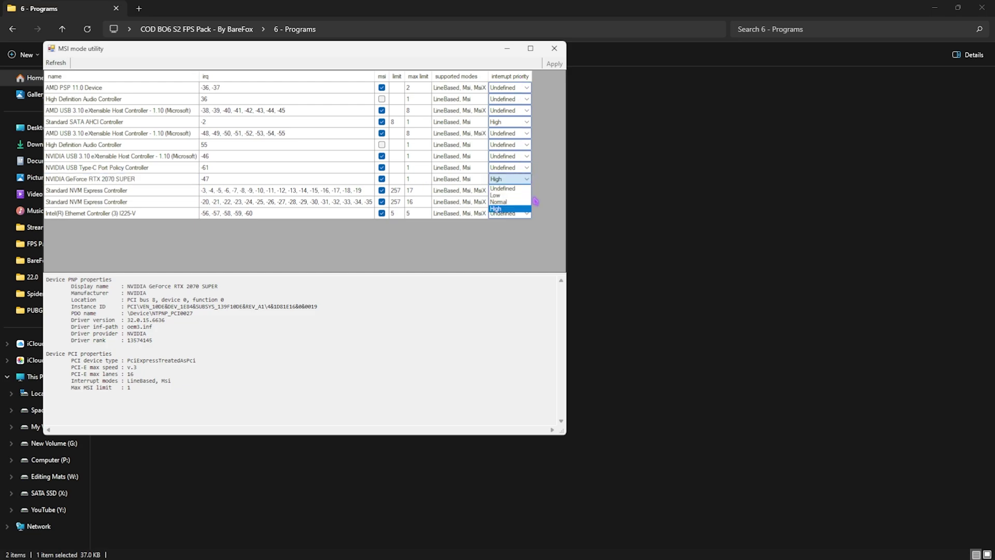
pyautogui.click(520, 209)
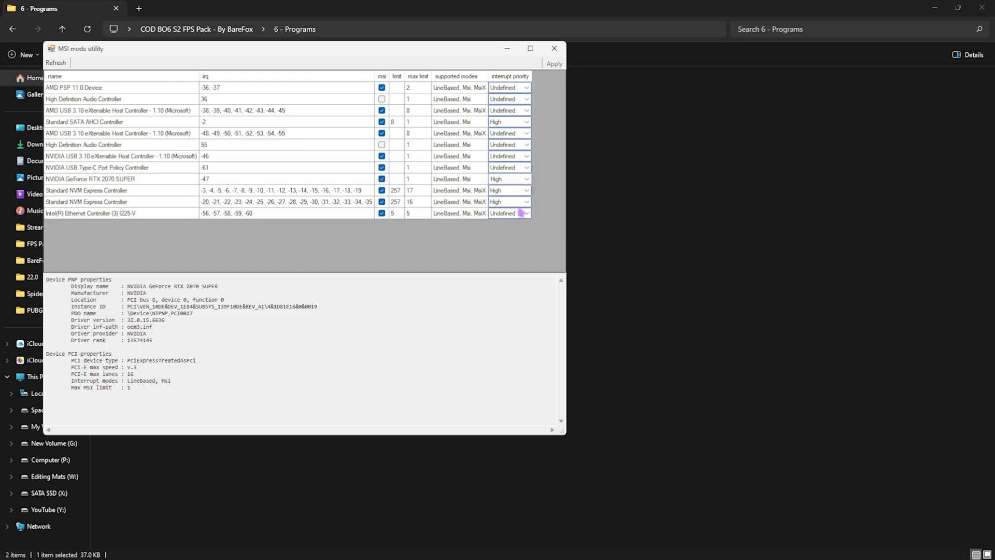
pyautogui.click(556, 53)
pyautogui.click(372, 221)
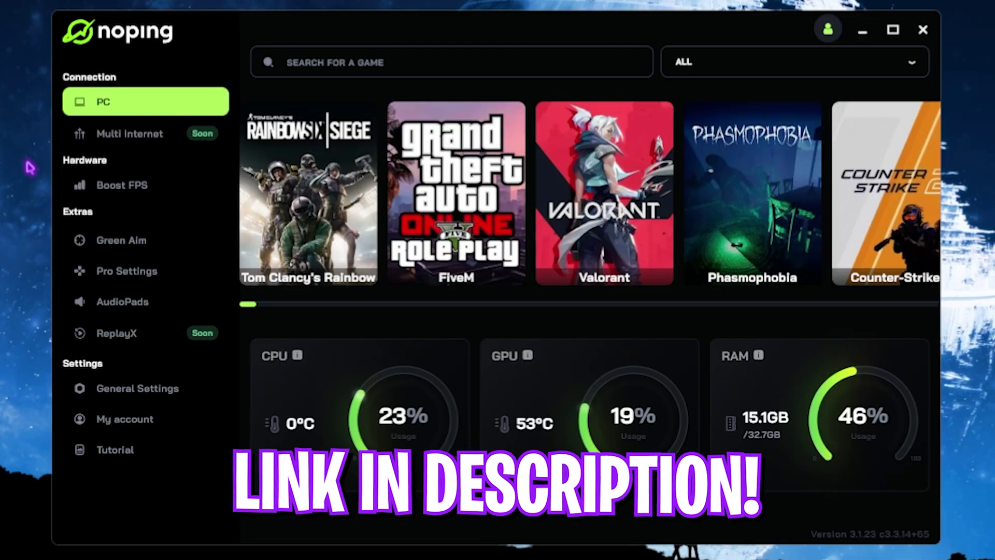
# Find Call of Duty in NoPing, manually pick the Mumbai 03 server, and optimize the game
pyautogui.click(456, 64)
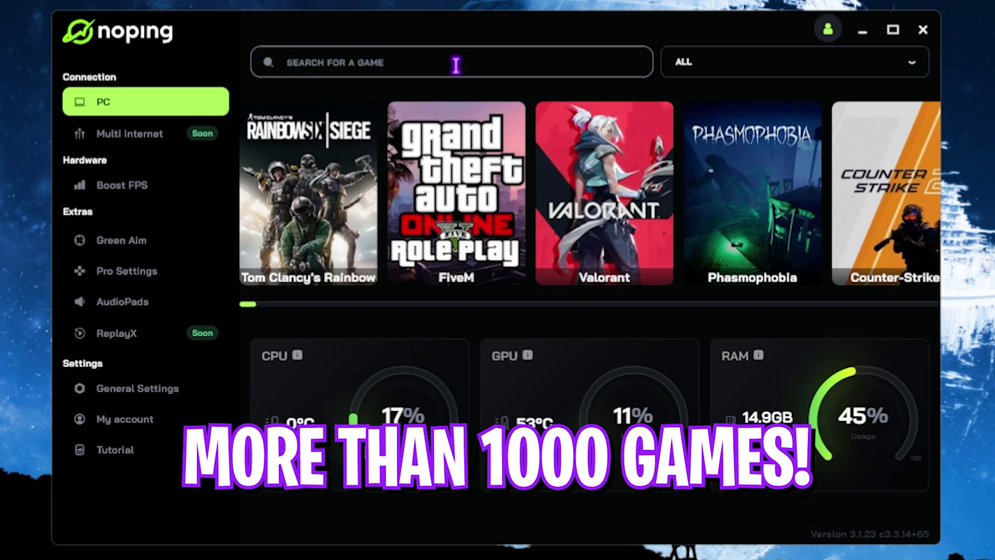
pyautogui.write('Cal')
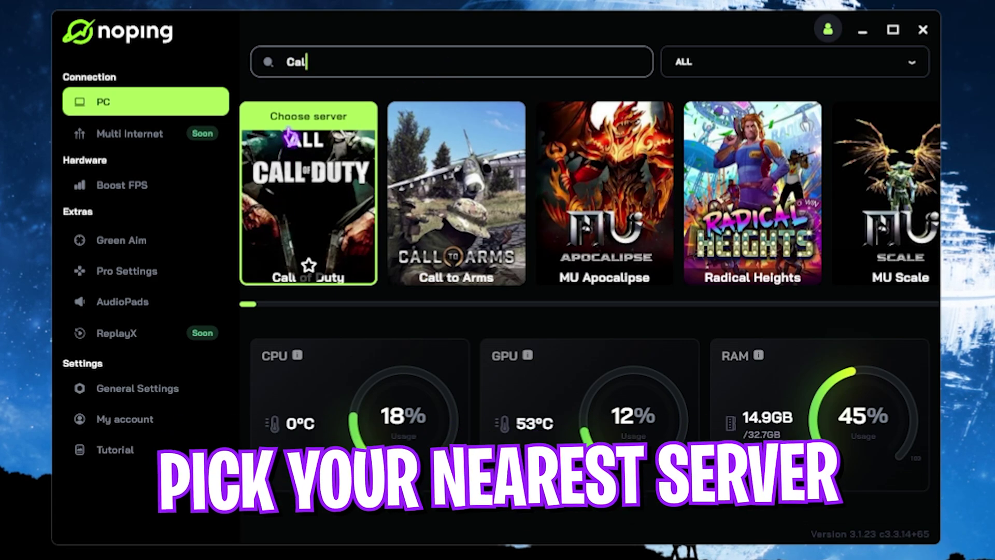
pyautogui.click(314, 123)
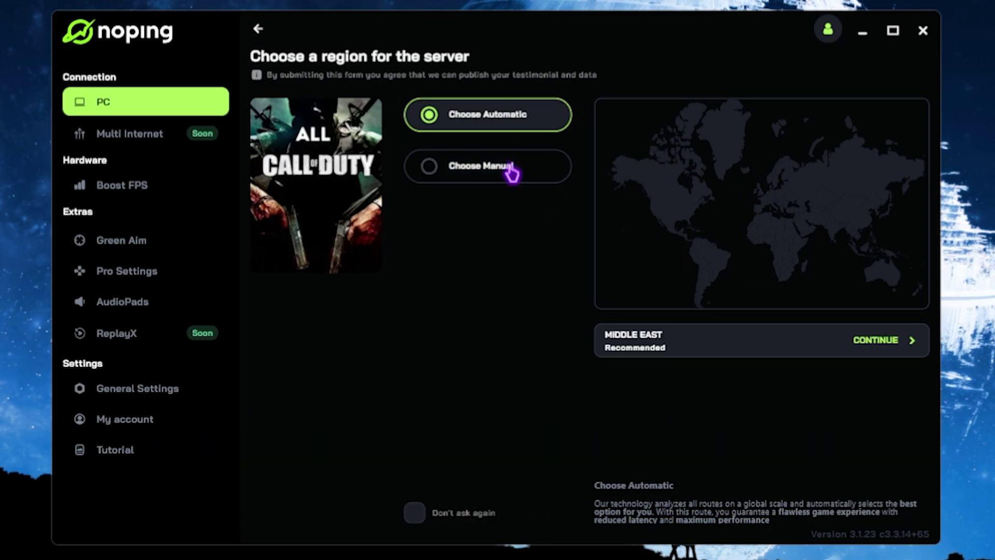
pyautogui.click(511, 171)
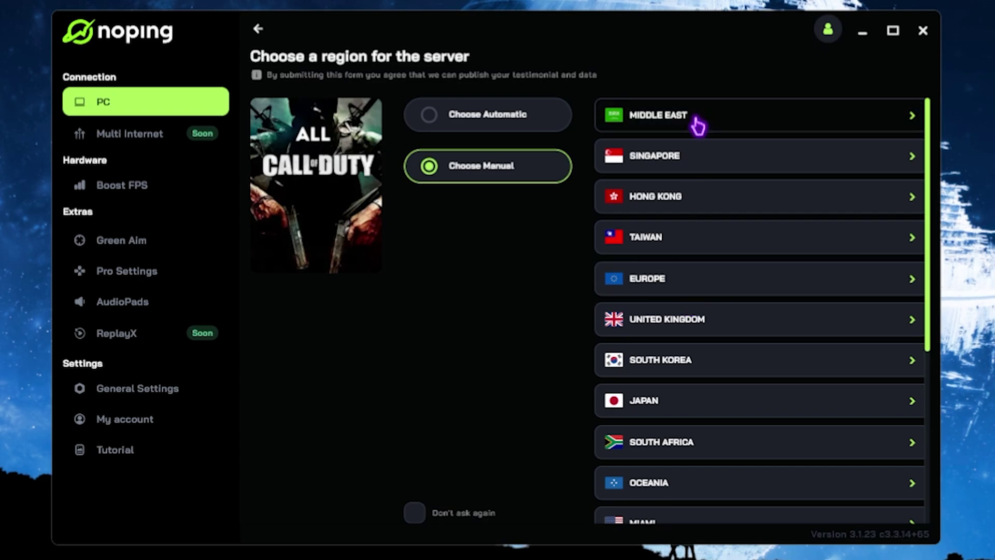
pyautogui.click(674, 115)
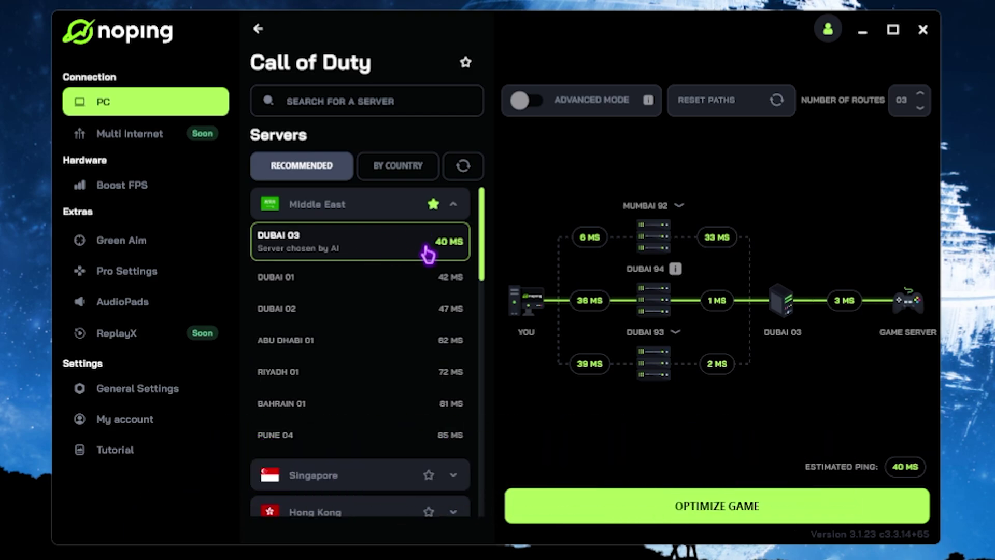
pyautogui.click(396, 167)
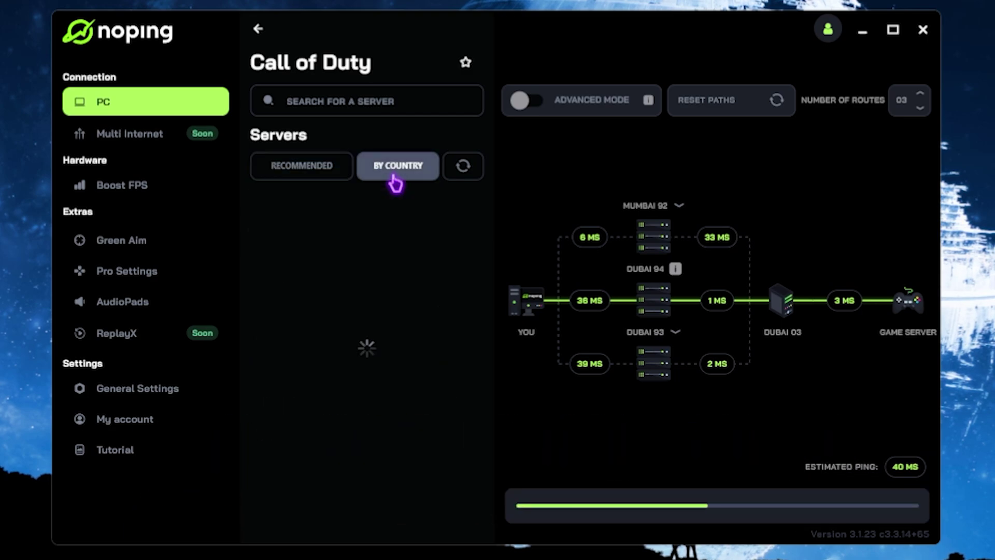
pyautogui.click(420, 242)
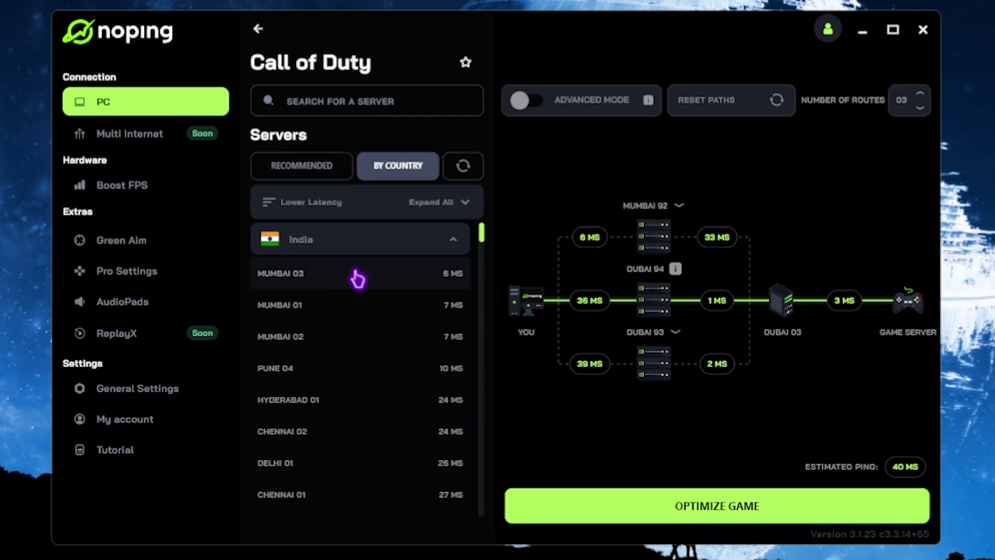
pyautogui.click(338, 277)
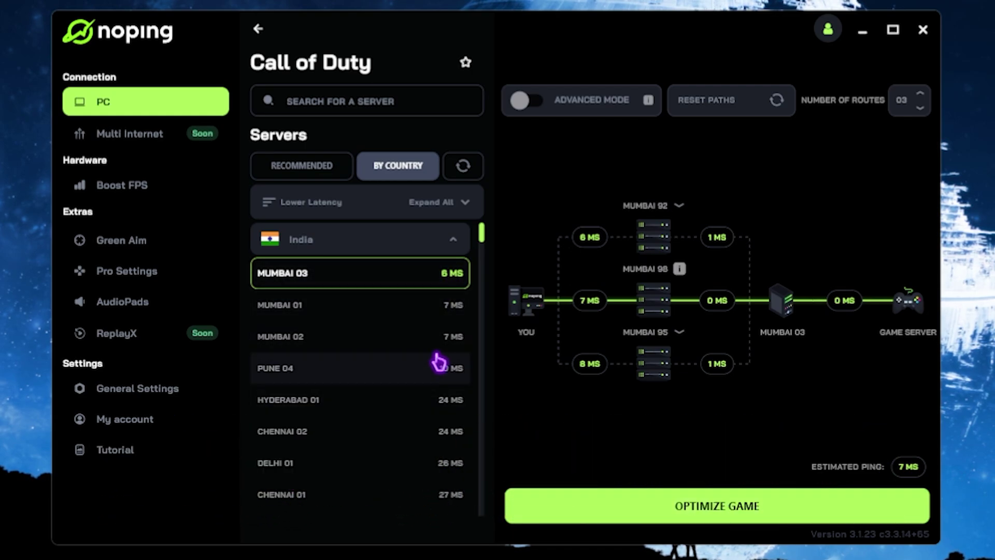
pyautogui.click(747, 518)
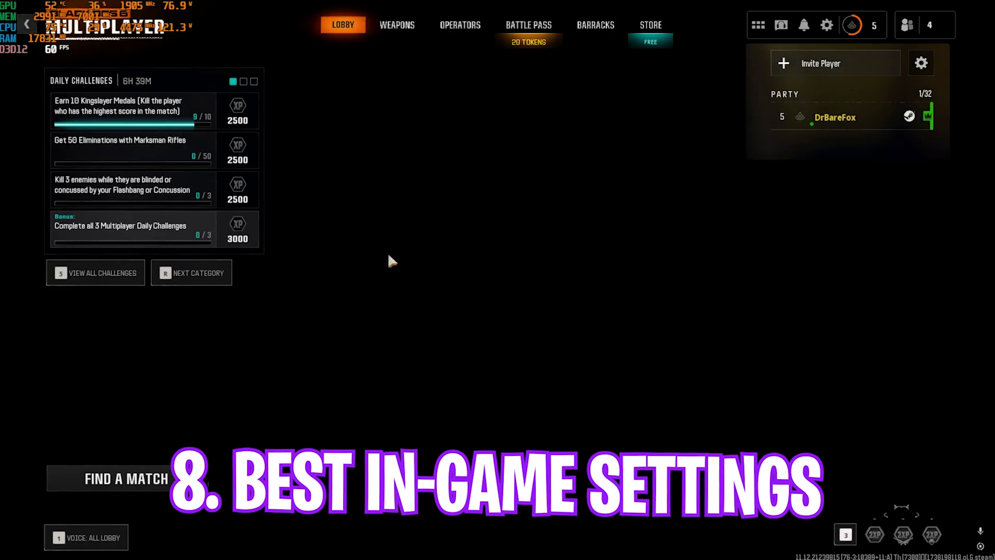
# In Graphics > Display, keep Fullscreen Exclusive on the VG241Y X monitor with the RTX 2070 SUPER
pyautogui.click(825, 27)
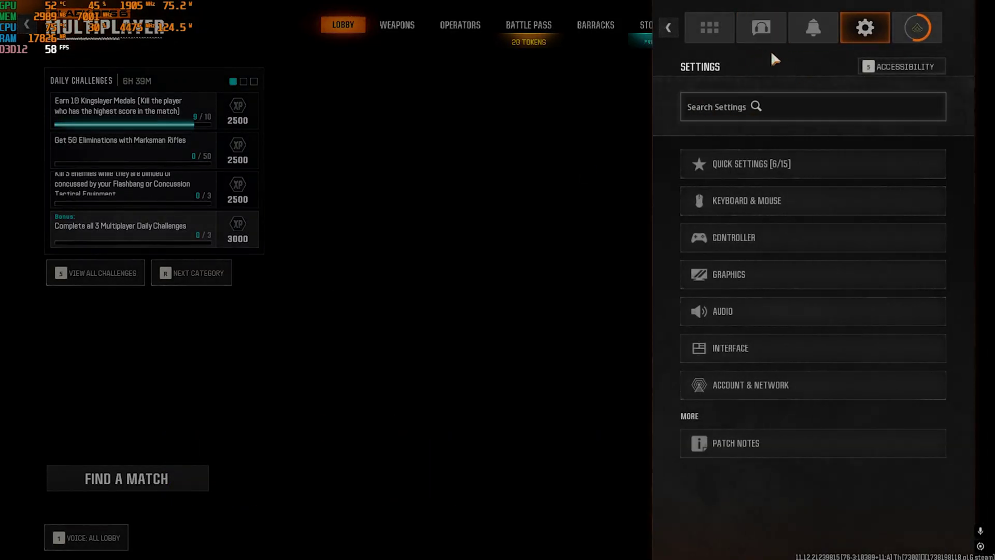
pyautogui.click(741, 274)
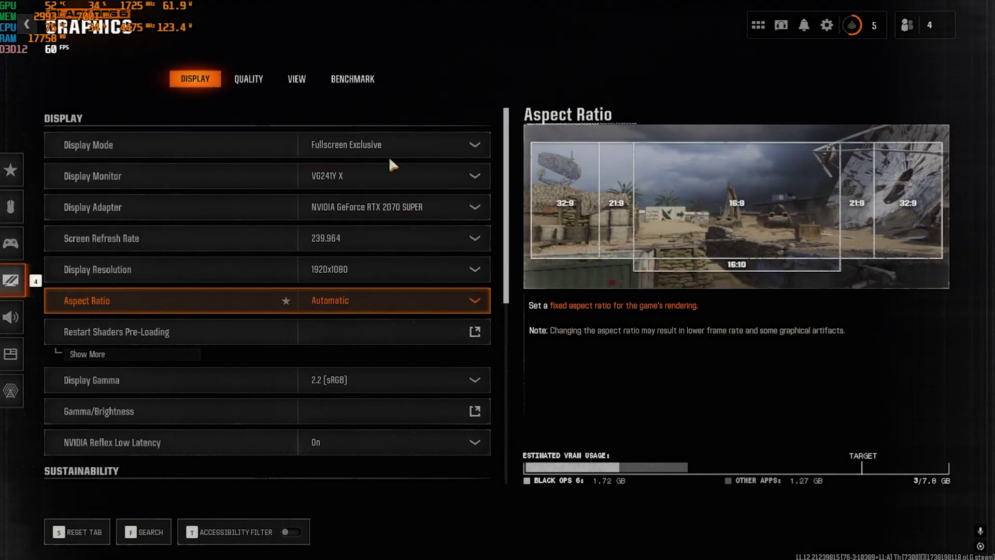
pyautogui.click(391, 147)
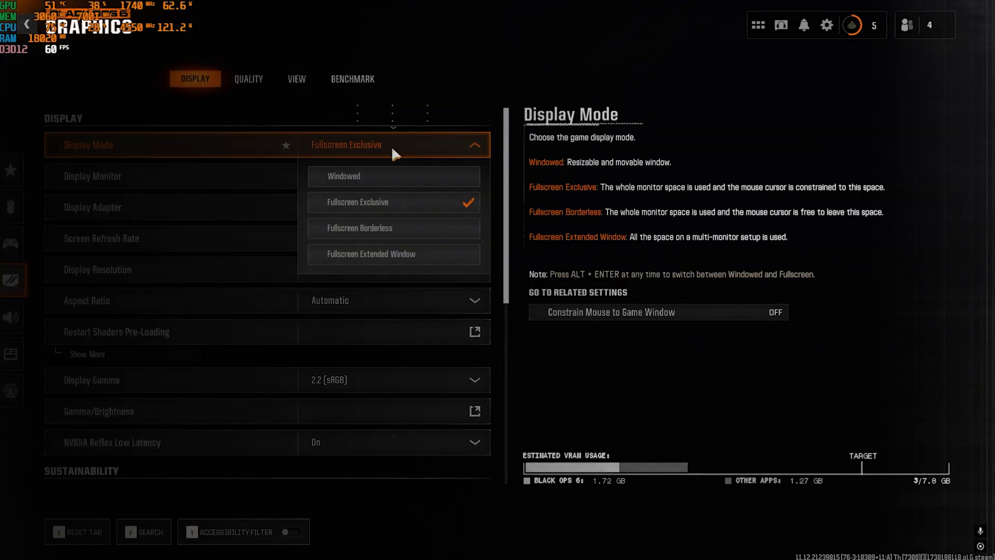
pyautogui.click(391, 146)
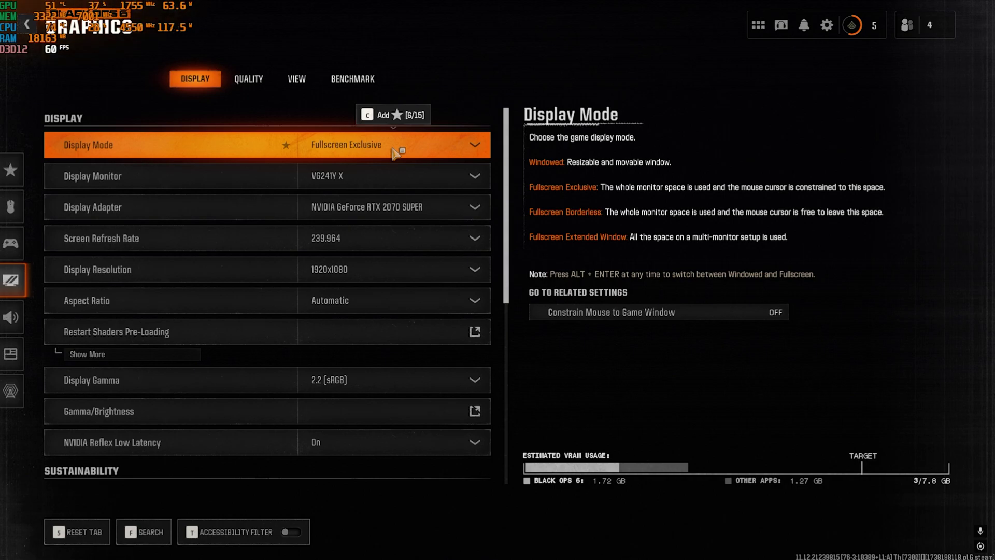
pyautogui.click(359, 179)
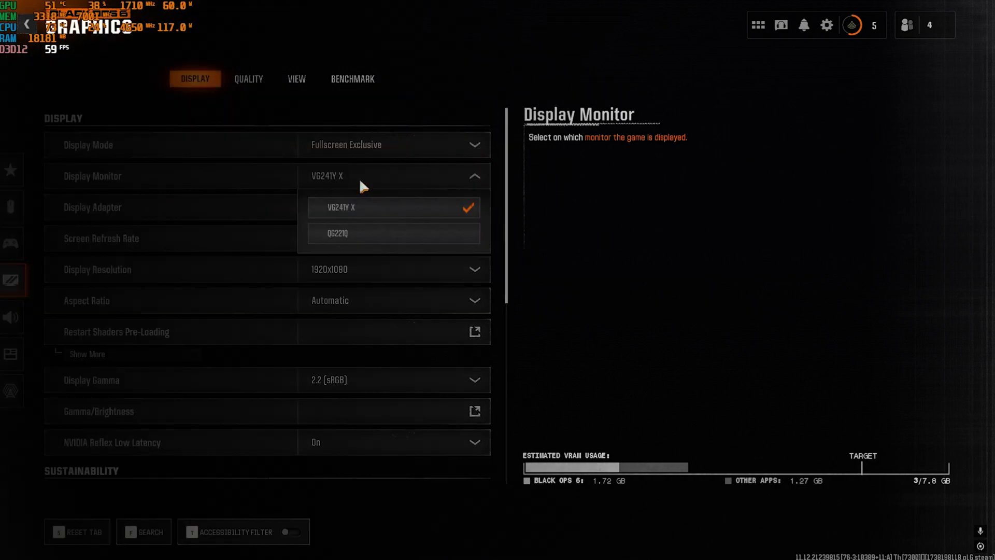
pyautogui.click(320, 181)
pyautogui.click(349, 207)
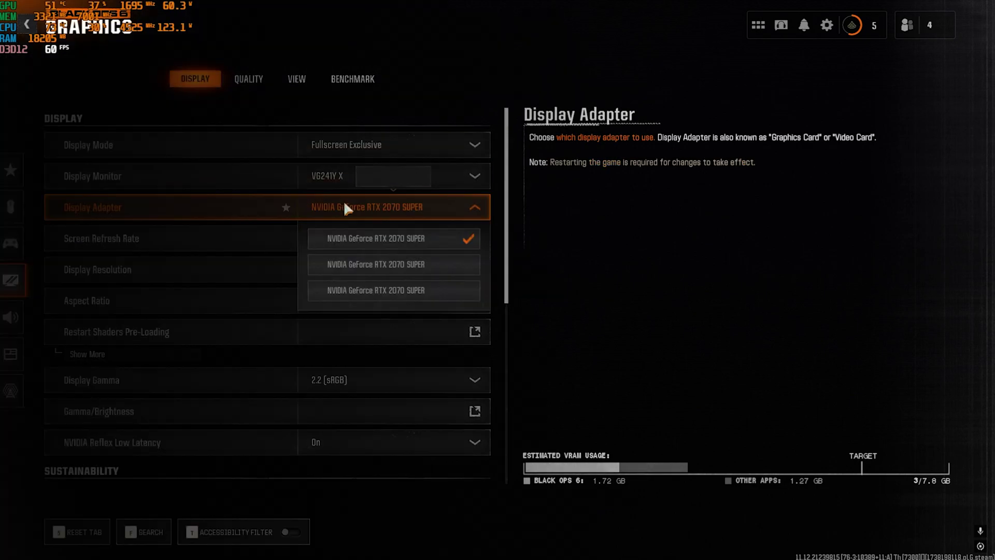
pyautogui.click(412, 251)
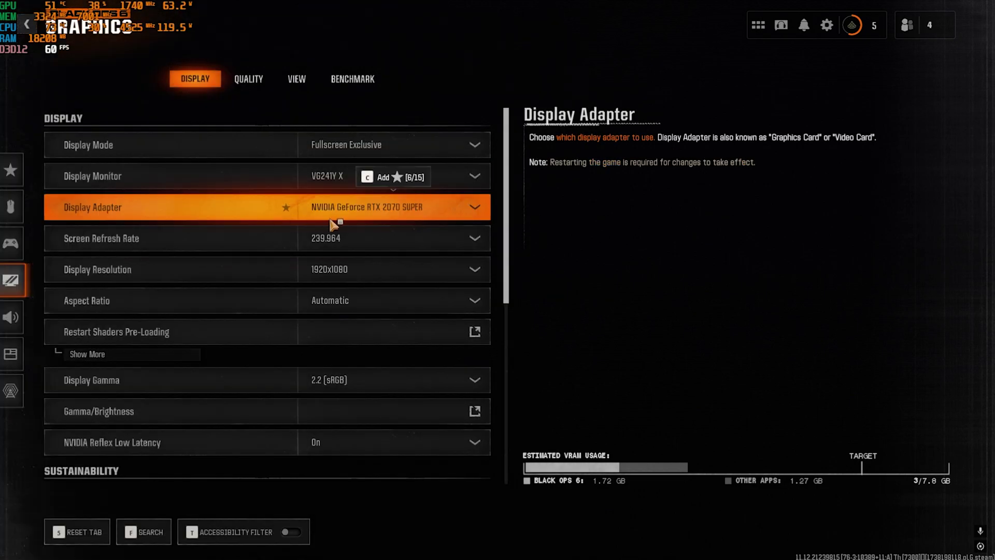
# Keep refresh rate 239.964, resolution 1920x1080 and aspect ratio Automatic
pyautogui.click(340, 239)
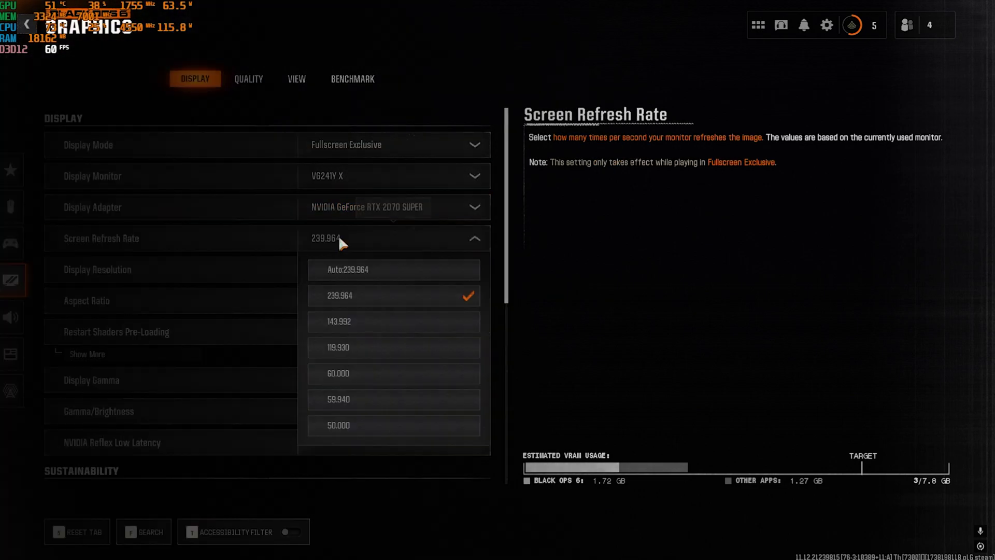
pyautogui.click(345, 301)
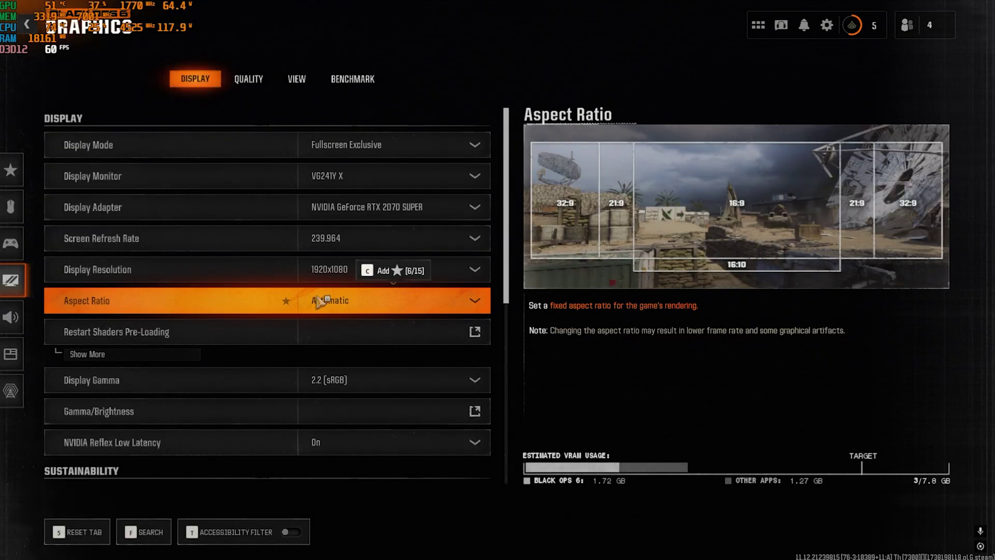
pyautogui.click(322, 270)
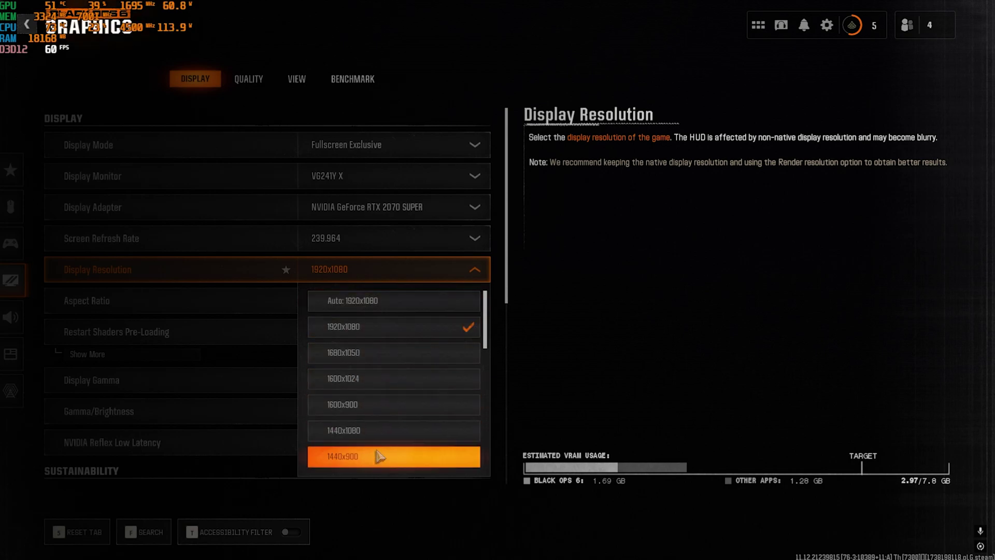
pyautogui.click(395, 335)
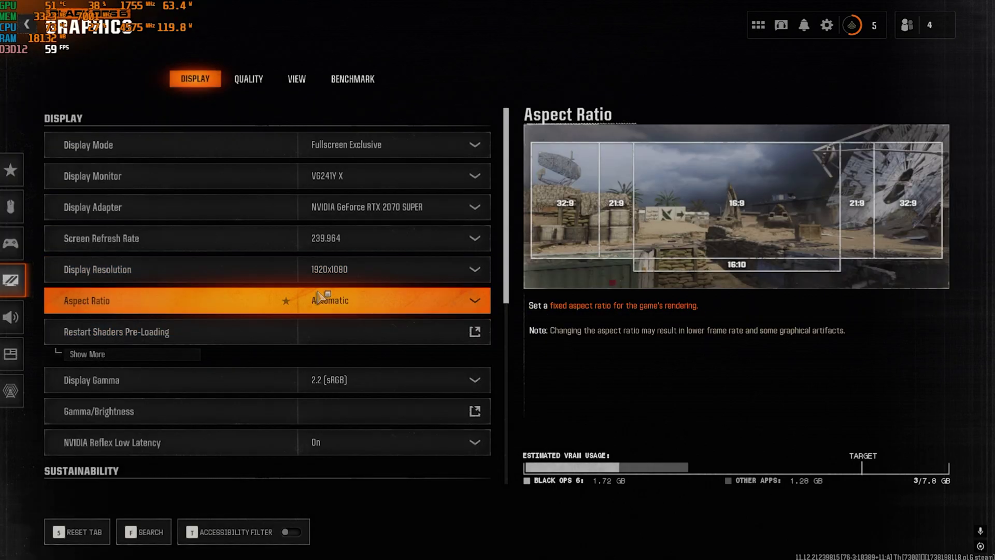
pyautogui.click(321, 296)
pyautogui.click(373, 333)
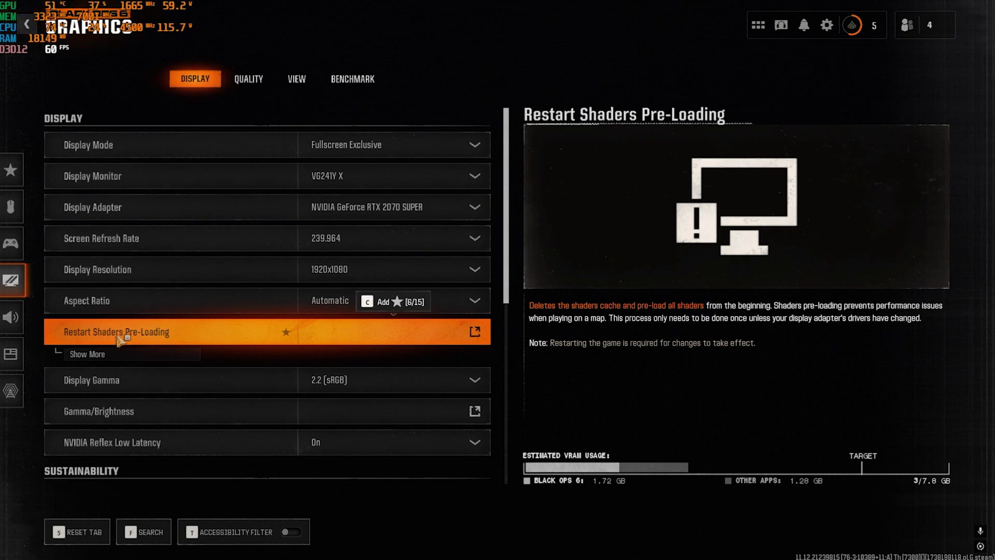
# Set NVIDIA Reflex Low Latency to On + Boost and the Eco Mode Preset to Efficiency
pyautogui.scroll(-1, 130, 384)
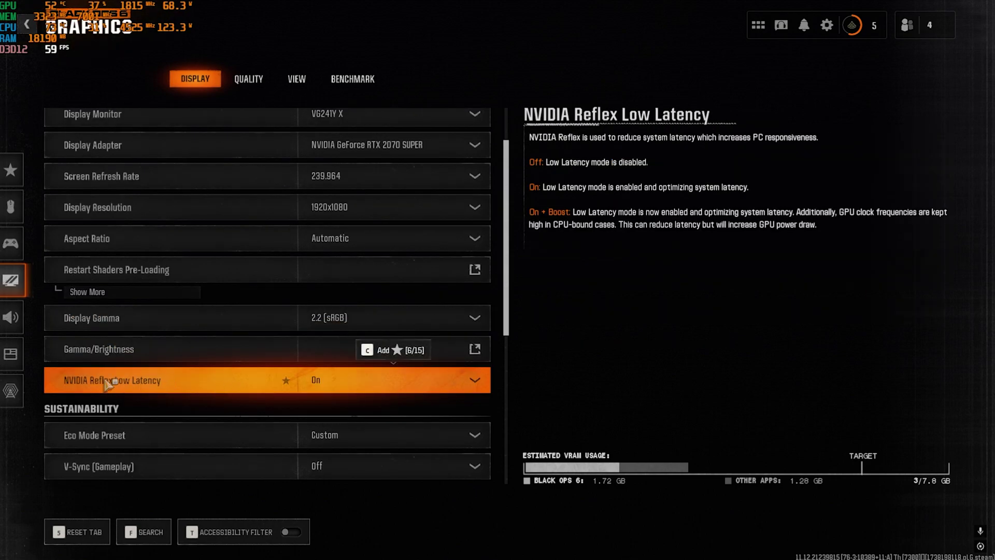
pyautogui.click(314, 382)
pyautogui.click(363, 462)
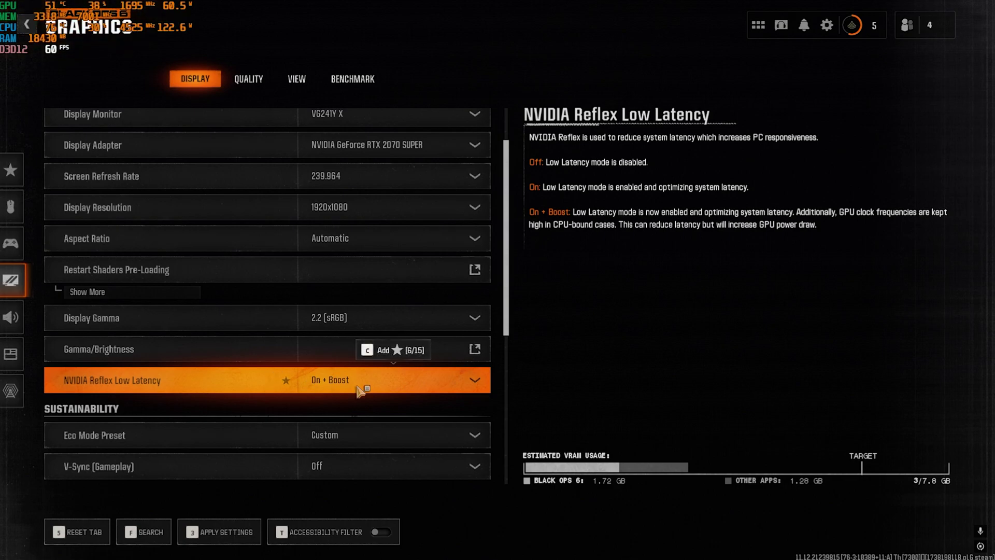
pyautogui.scroll(-3, 360, 391)
pyautogui.click(344, 260)
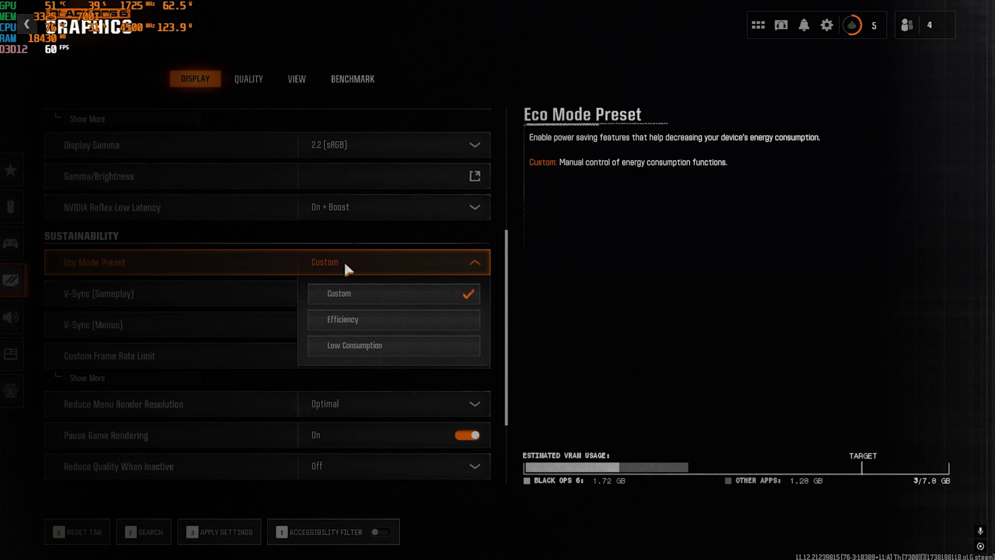
pyautogui.click(357, 350)
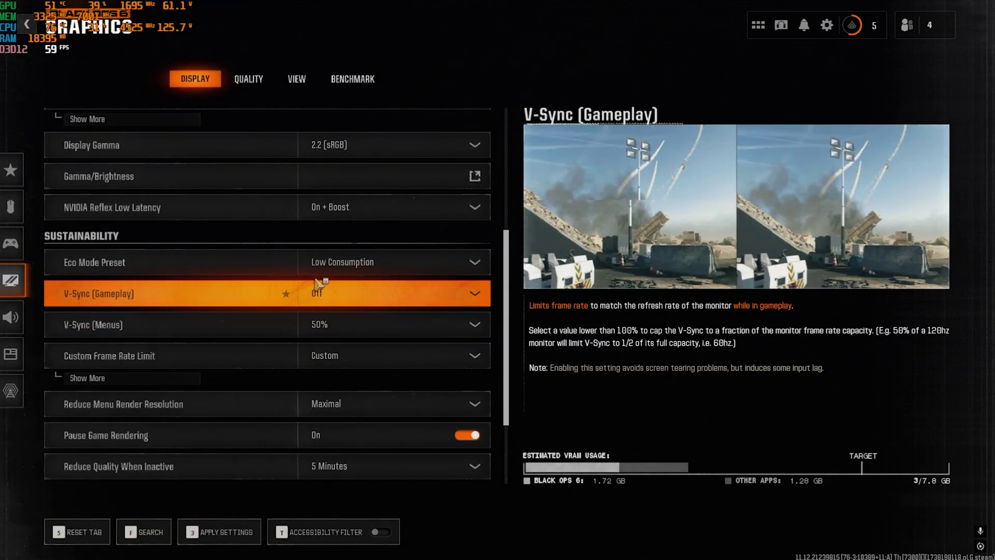
pyautogui.click(332, 266)
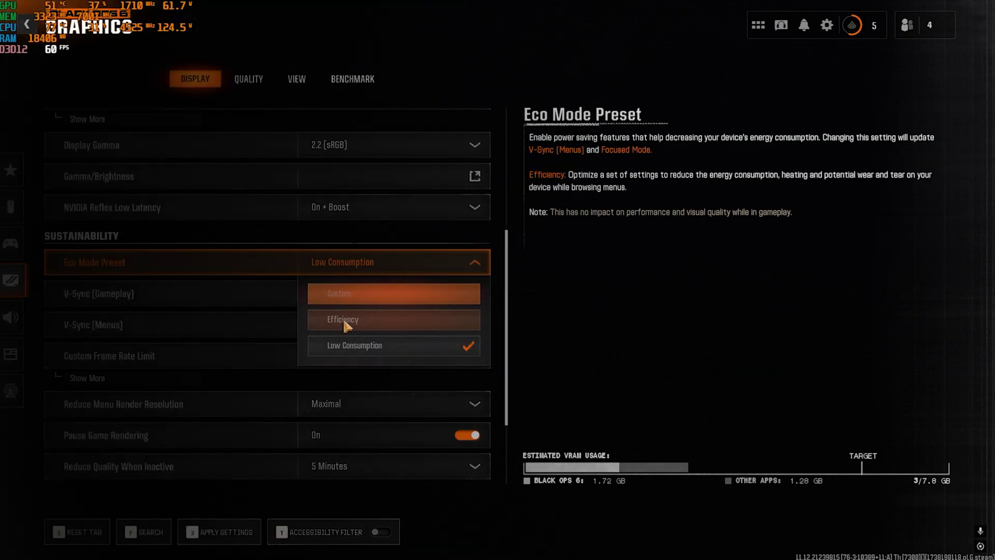
pyautogui.click(330, 320)
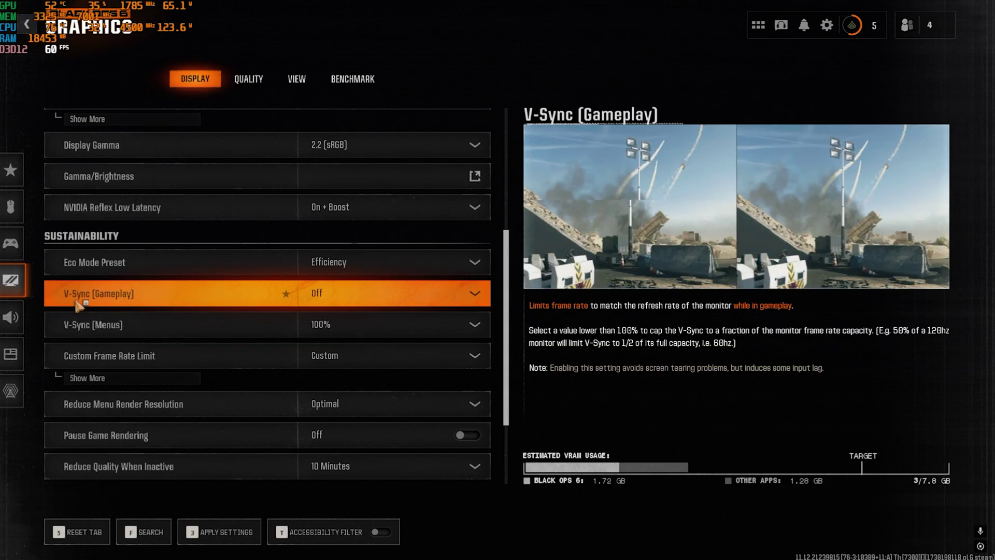
# Turn V-Sync (Menus) off, expand Custom Frame Rate Limit, and keep menu resolution reduction Optimal
pyautogui.click(355, 327)
pyautogui.click(355, 356)
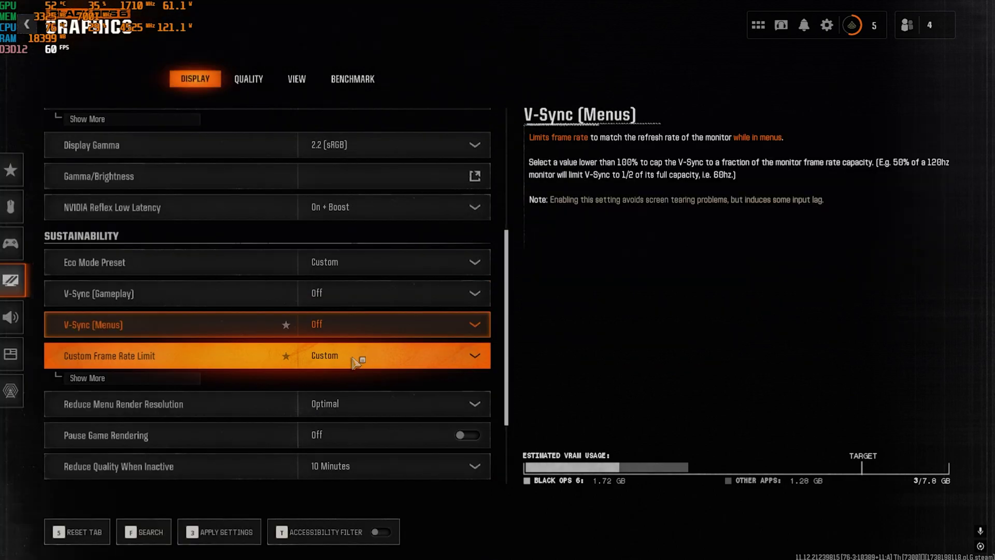
pyautogui.click(124, 377)
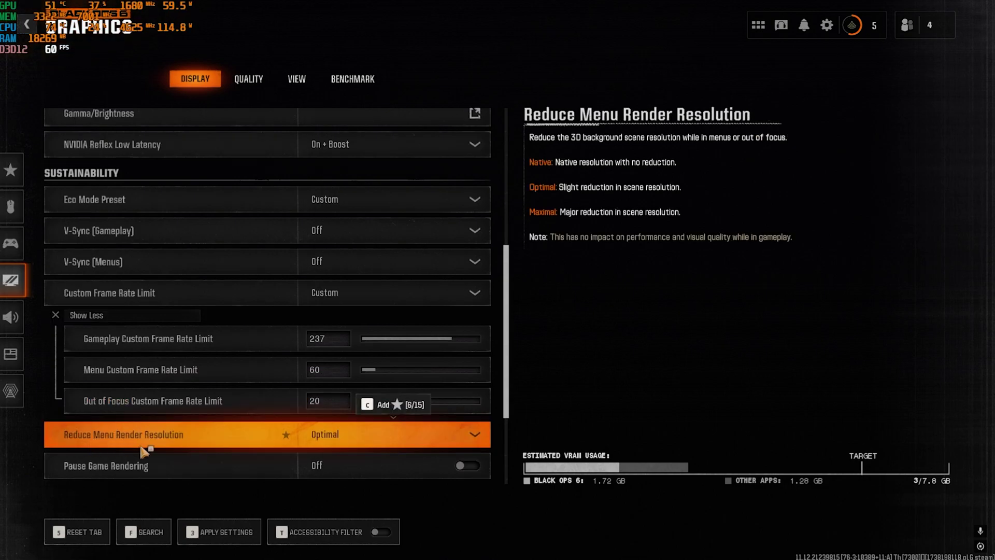
pyautogui.click(337, 433)
pyautogui.click(336, 431)
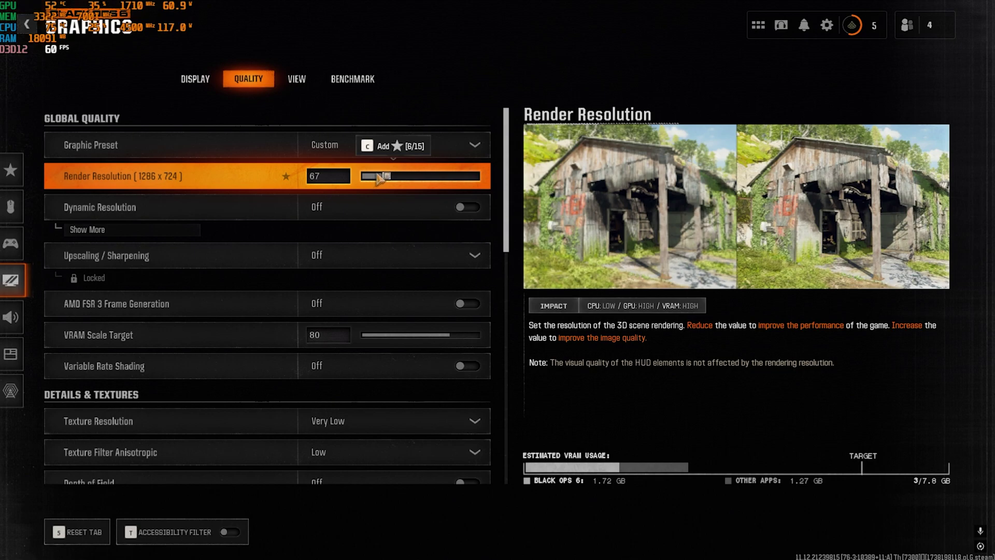
# Raise Render Resolution from 67 to 70, try NVIDIA DLAA, then set Upscaling / Sharpening Off
pyautogui.moveTo(386, 178); pyautogui.dragTo(388, 179)
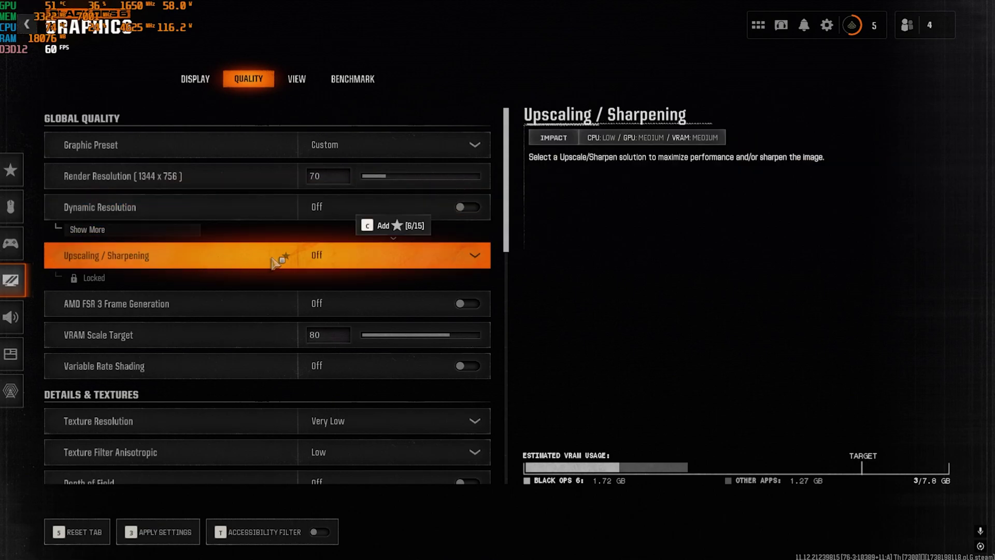
pyautogui.click(338, 255)
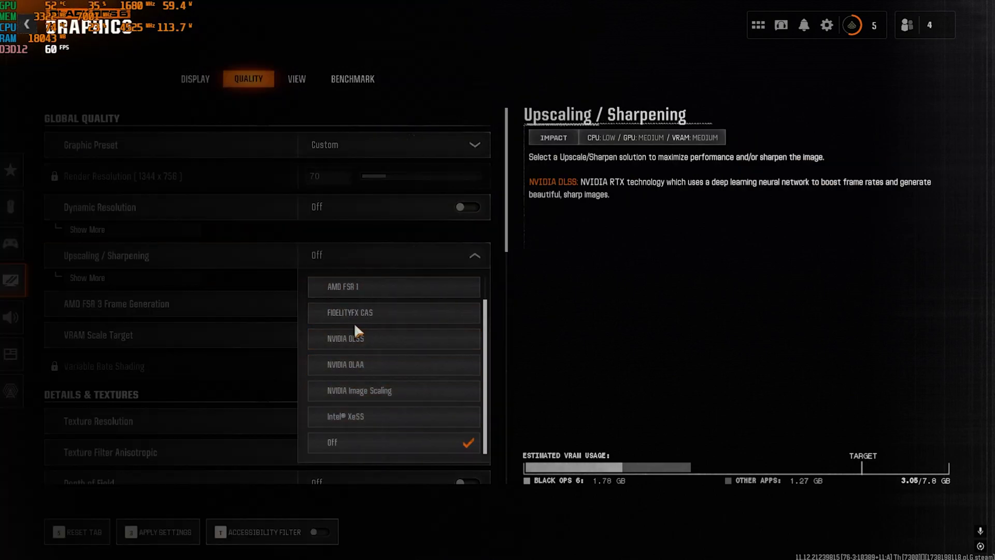
pyautogui.scroll(1, 355, 329)
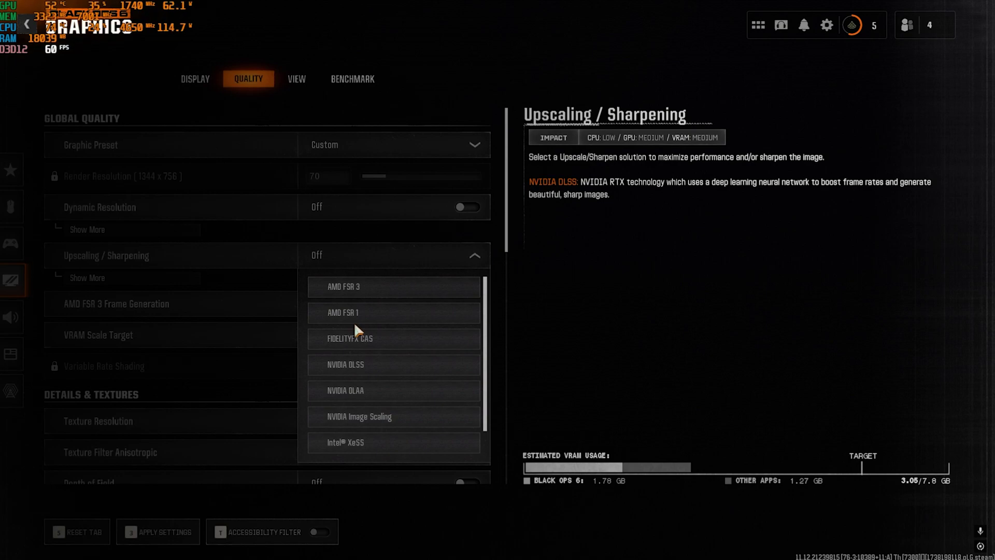
pyautogui.click(362, 396)
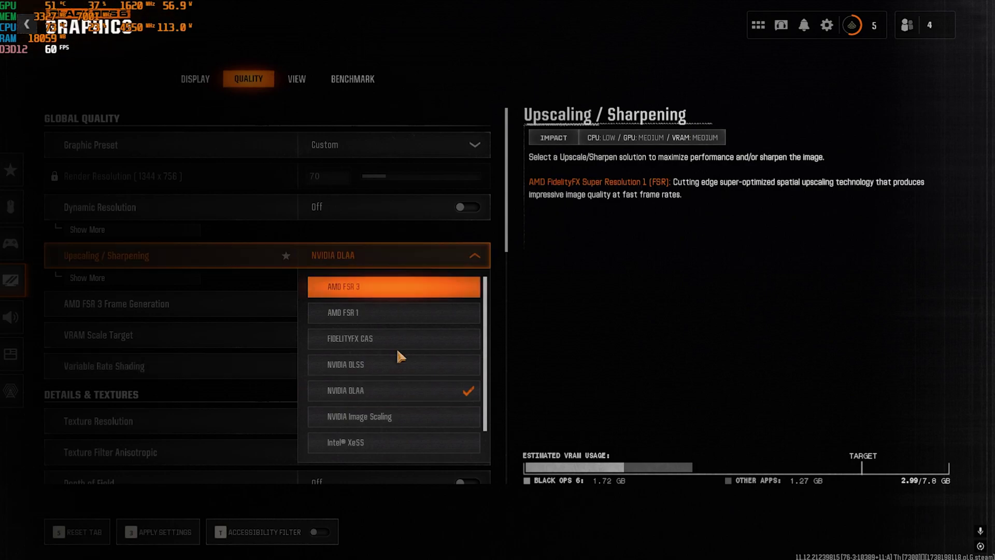
pyautogui.scroll(-1, 379, 384)
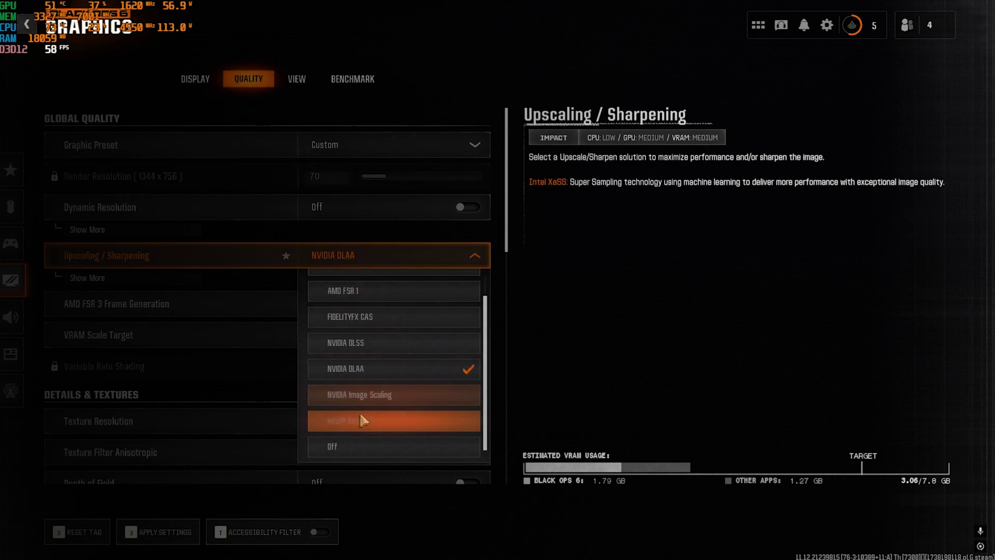
pyautogui.click(363, 448)
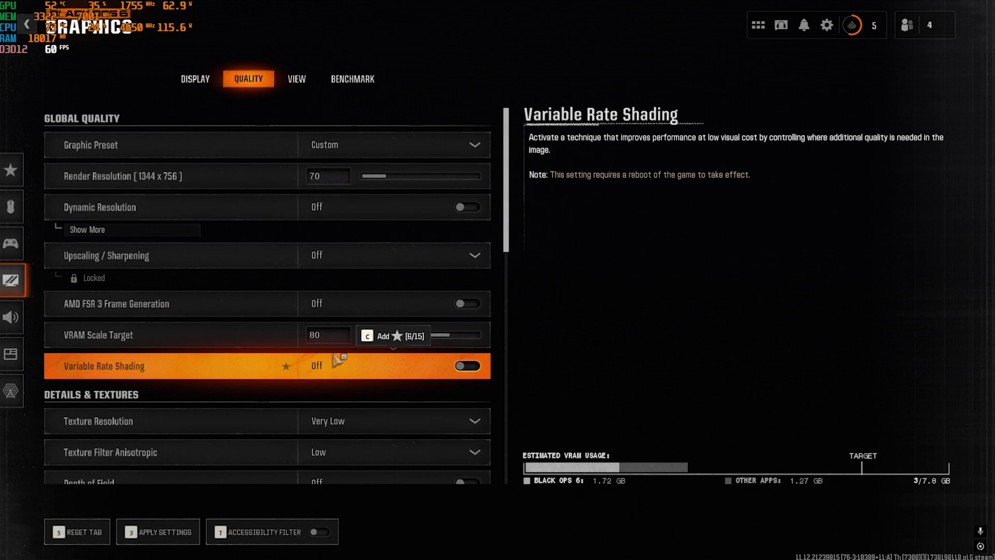
# Raise Texture Resolution to Low and check the anisotropic Texture Filter options
pyautogui.scroll(-1, 317, 372)
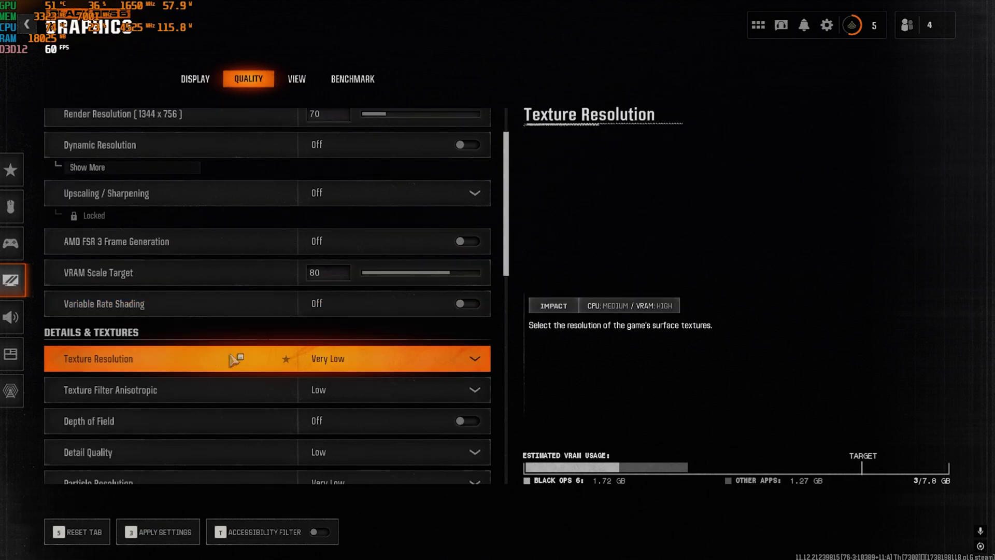
pyautogui.click(327, 364)
pyautogui.click(332, 415)
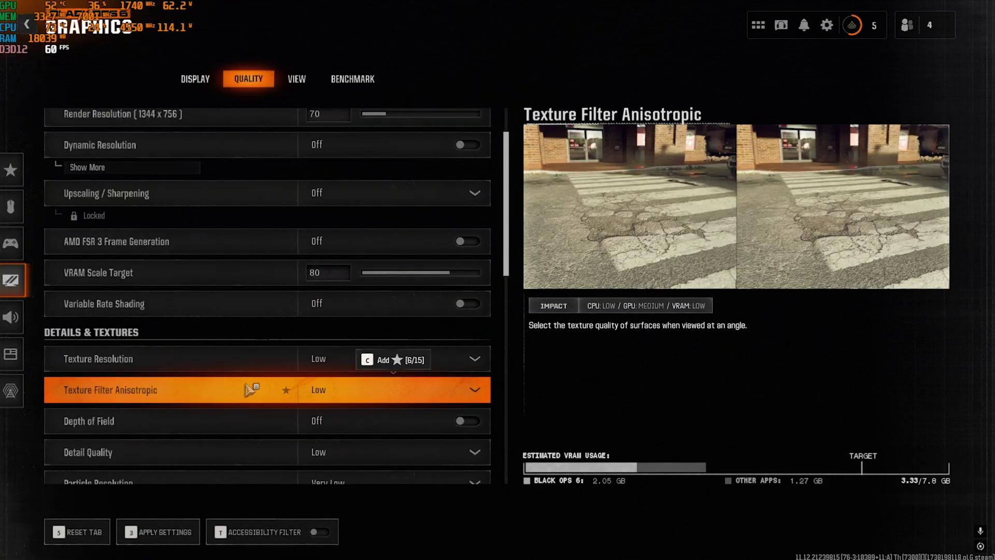
pyautogui.click(328, 391)
pyautogui.scroll(-1, 232, 406)
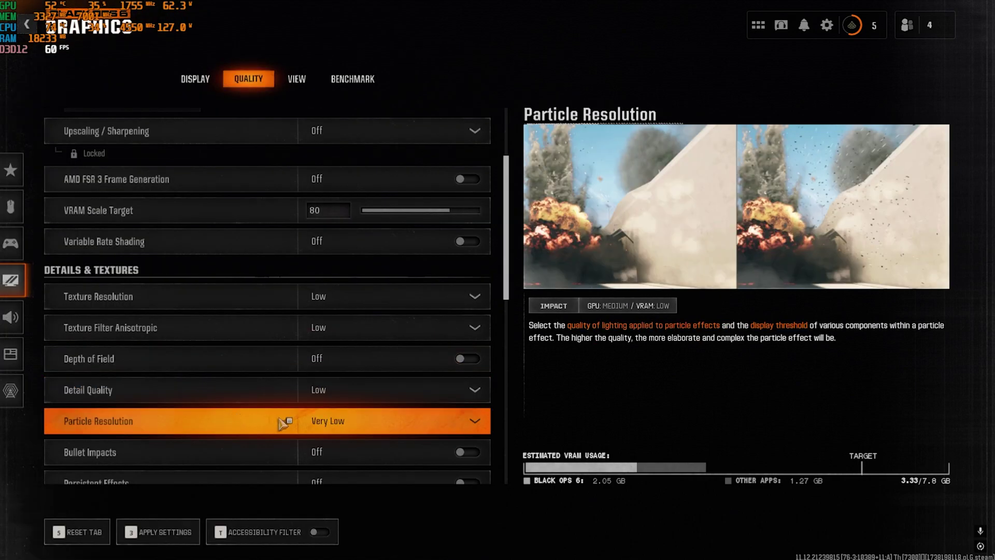
pyautogui.scroll(-2, 329, 417)
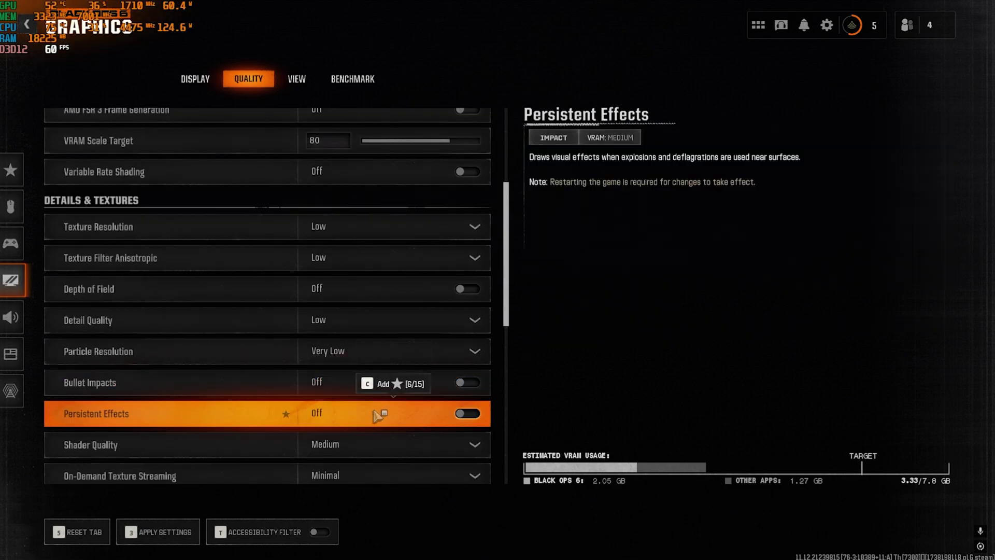
pyautogui.scroll(-1, 377, 415)
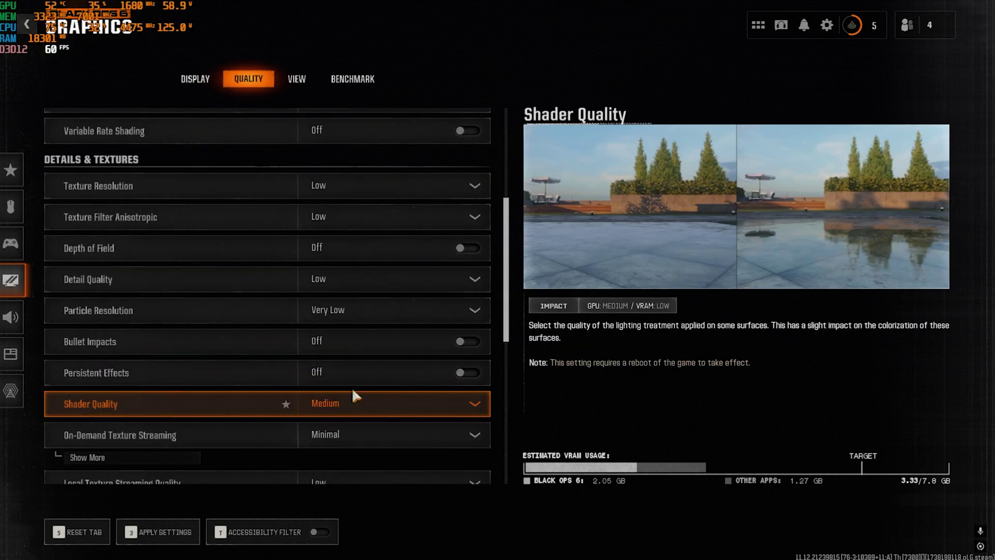
# Keep Shader Quality at Medium and On-Demand Texture Streaming at Minimal
pyautogui.click(390, 404)
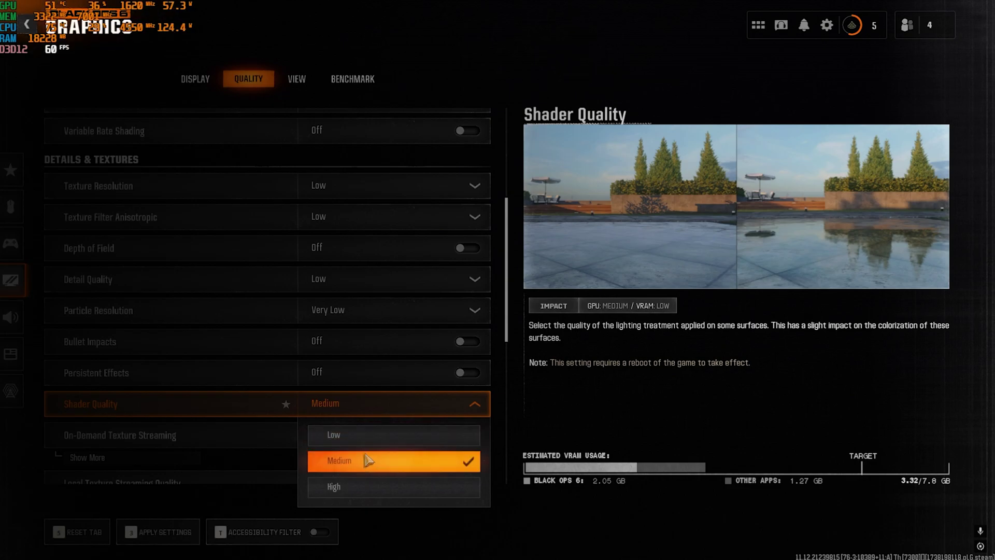
pyautogui.click(200, 404)
pyautogui.scroll(-1, 166, 407)
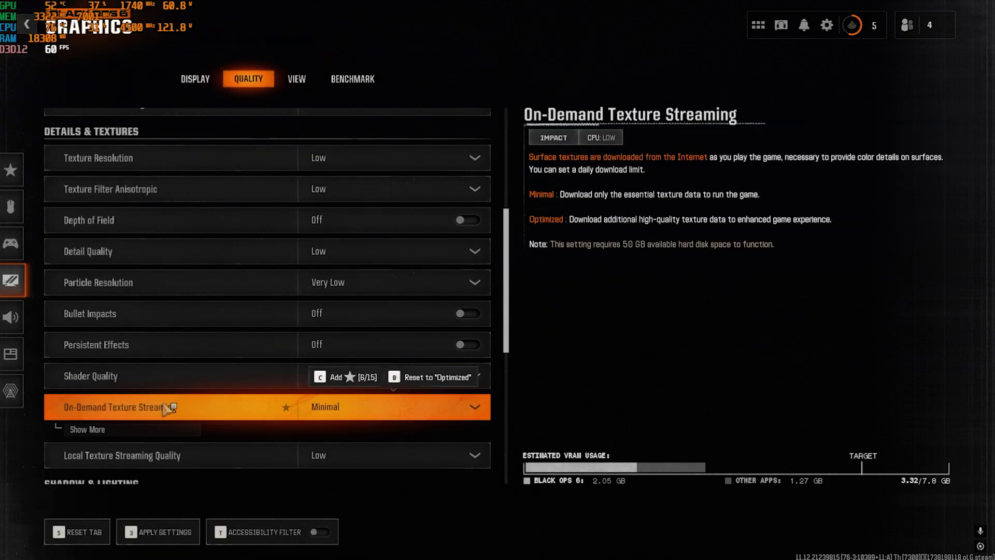
pyautogui.click(307, 410)
pyautogui.click(257, 412)
pyautogui.moveTo(239, 416)
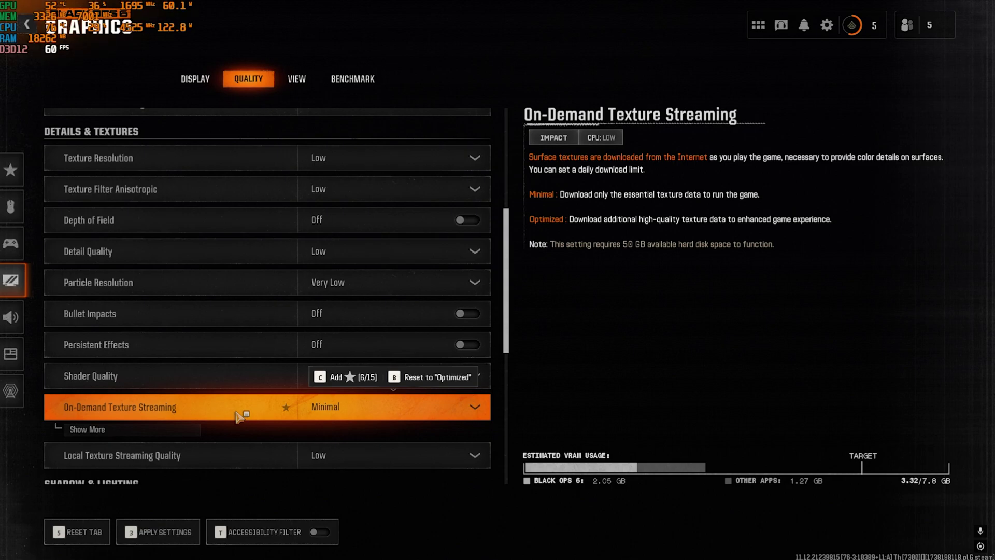
# Set Water Quality to Wave wetness
pyautogui.scroll(-1, 172, 431)
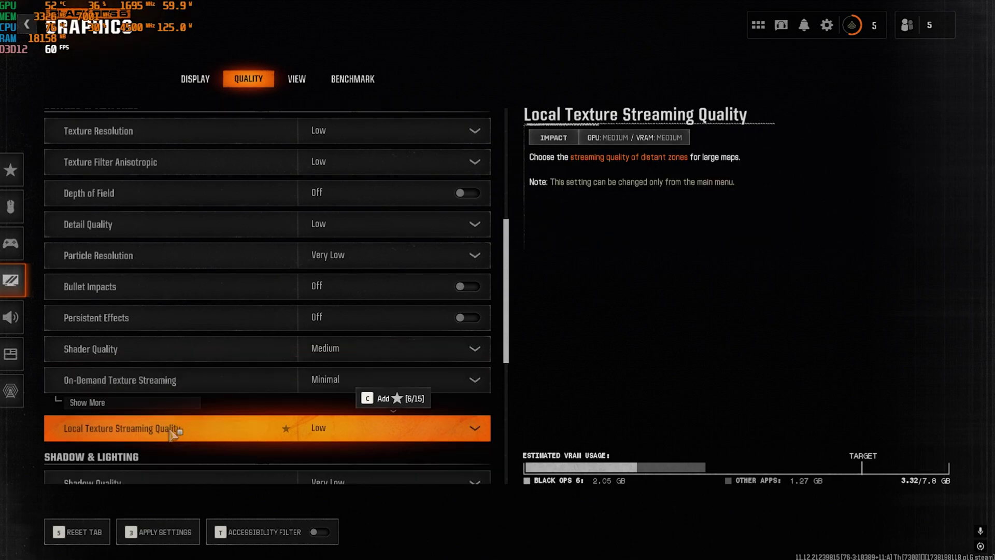
pyautogui.scroll(-7, 172, 434)
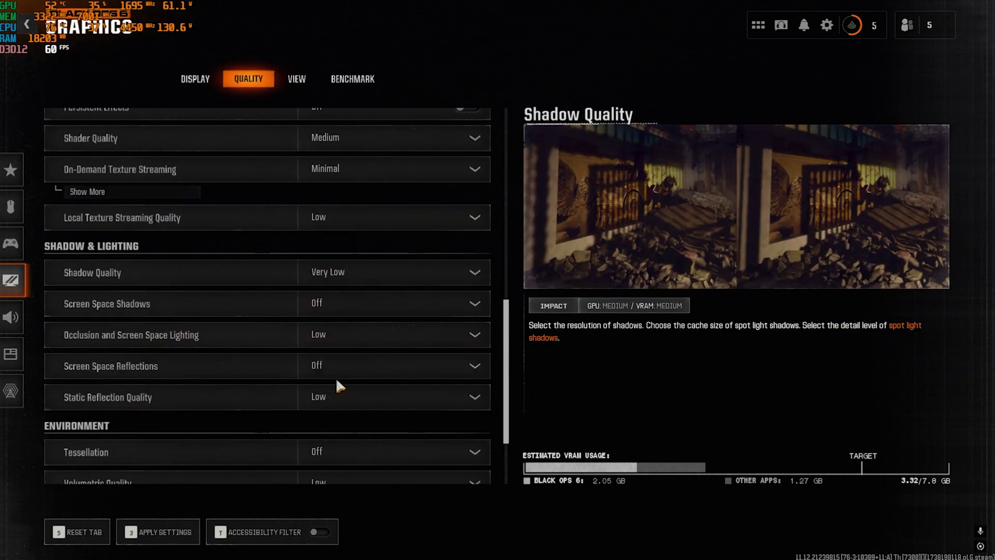
pyautogui.scroll(-4, 334, 375)
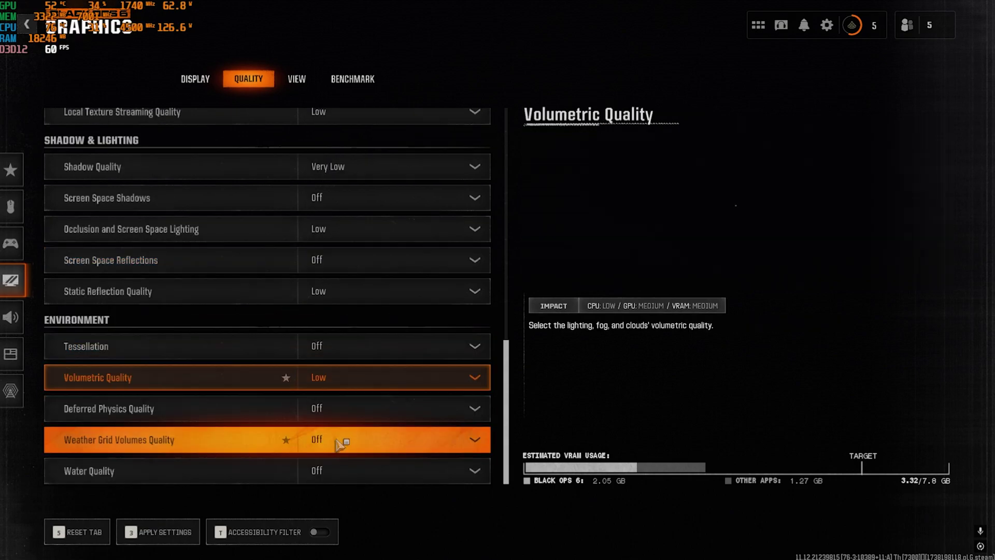
pyautogui.click(224, 468)
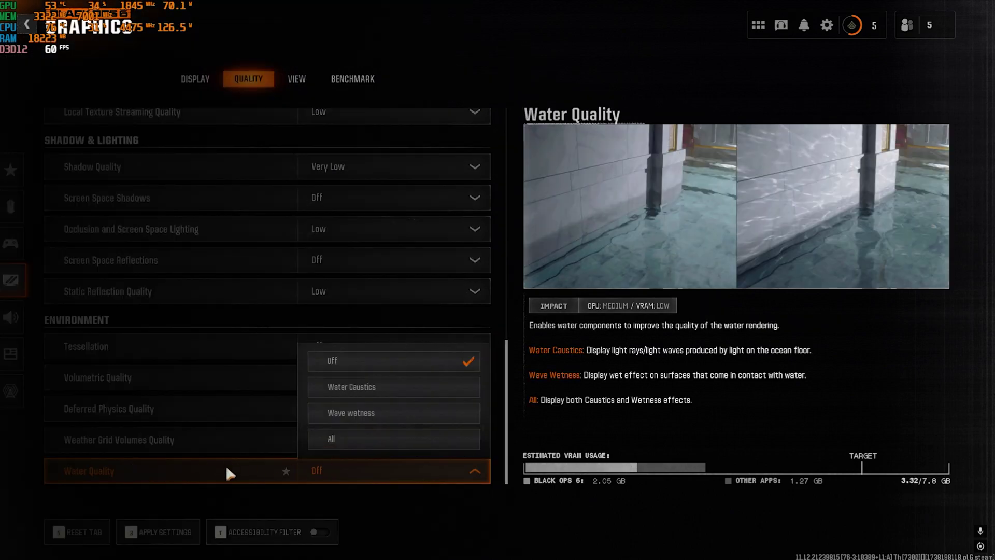
pyautogui.click(351, 413)
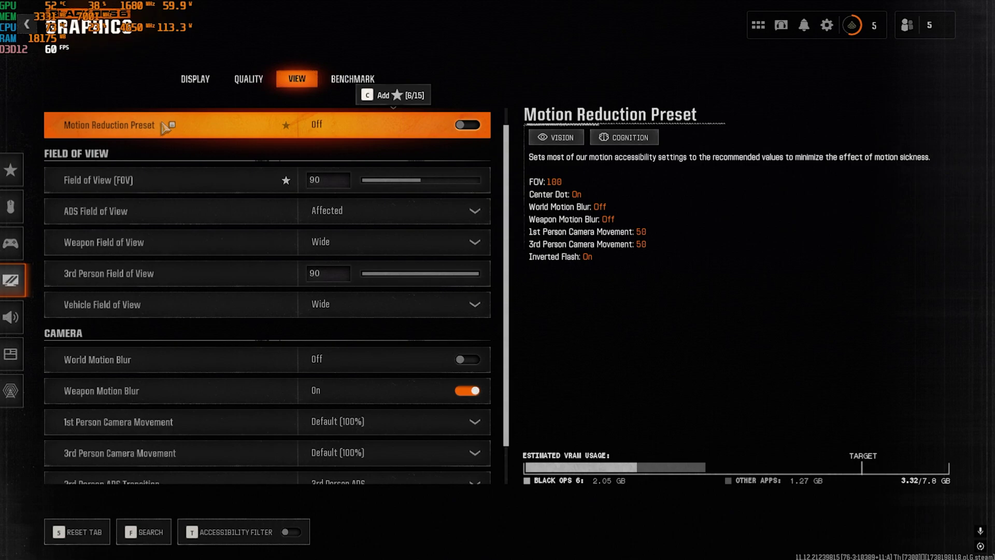
# Turn on the Motion Reduction Preset, keeping ADS Field of View Affected and Weapon Field of View Wide
pyautogui.click(466, 125)
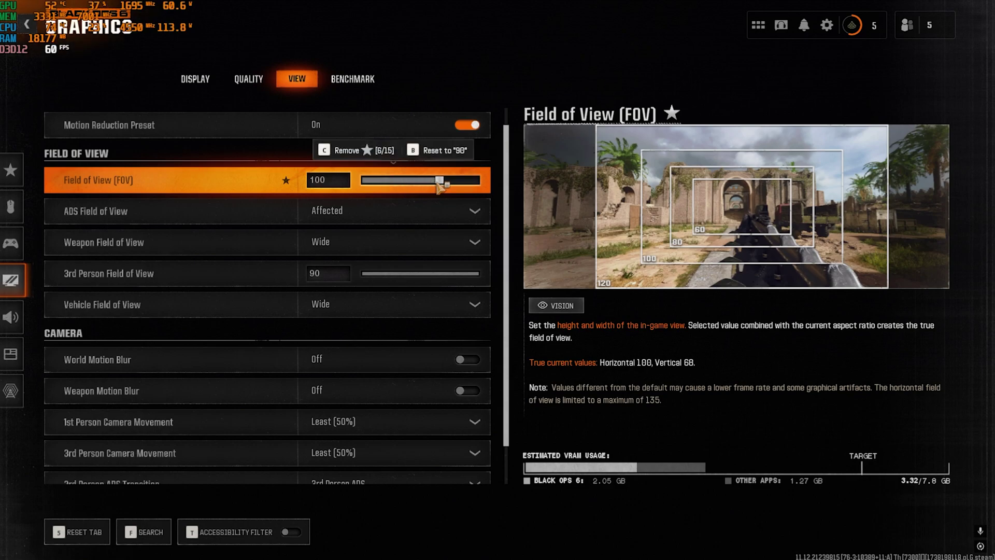
pyautogui.click(434, 209)
pyautogui.click(301, 220)
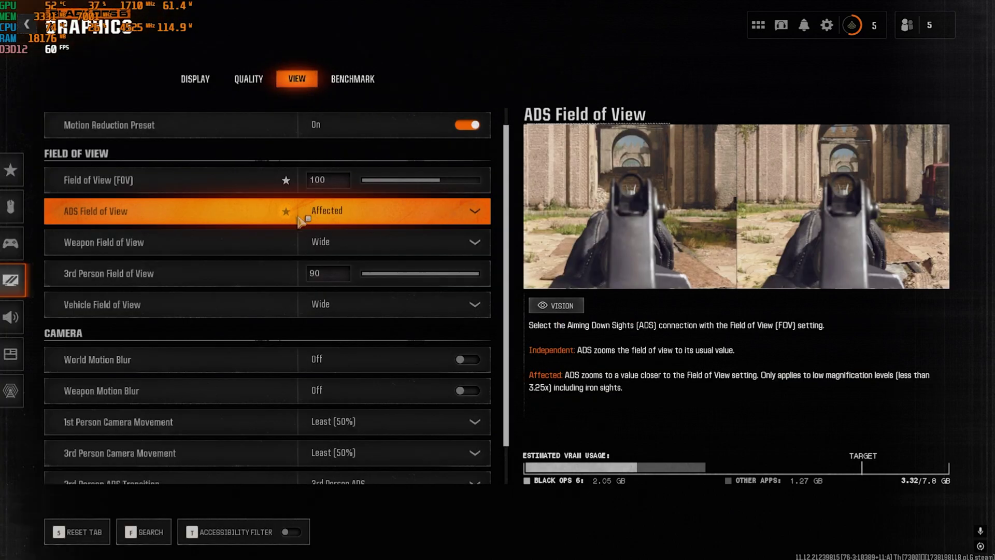
pyautogui.click(377, 243)
pyautogui.click(372, 319)
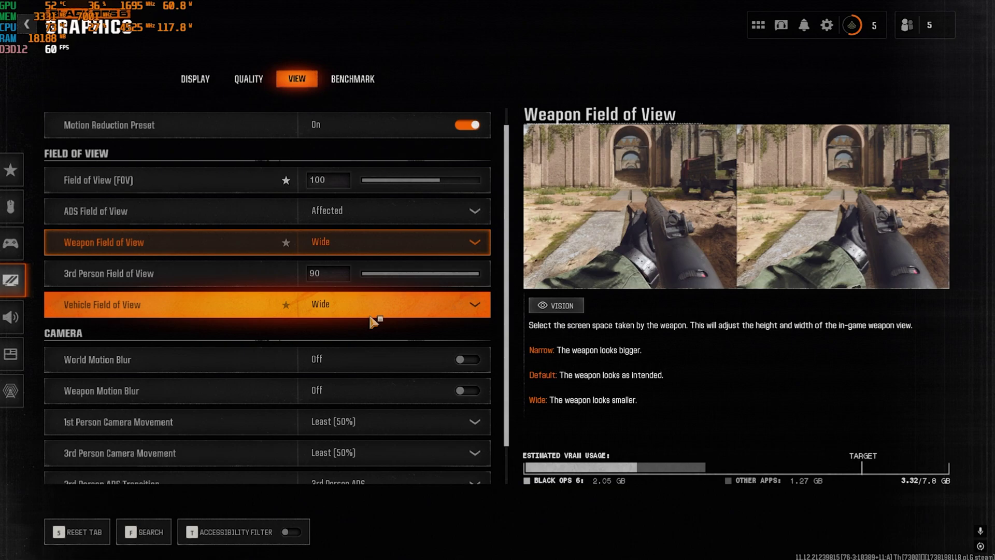
pyautogui.scroll(-1, 285, 306)
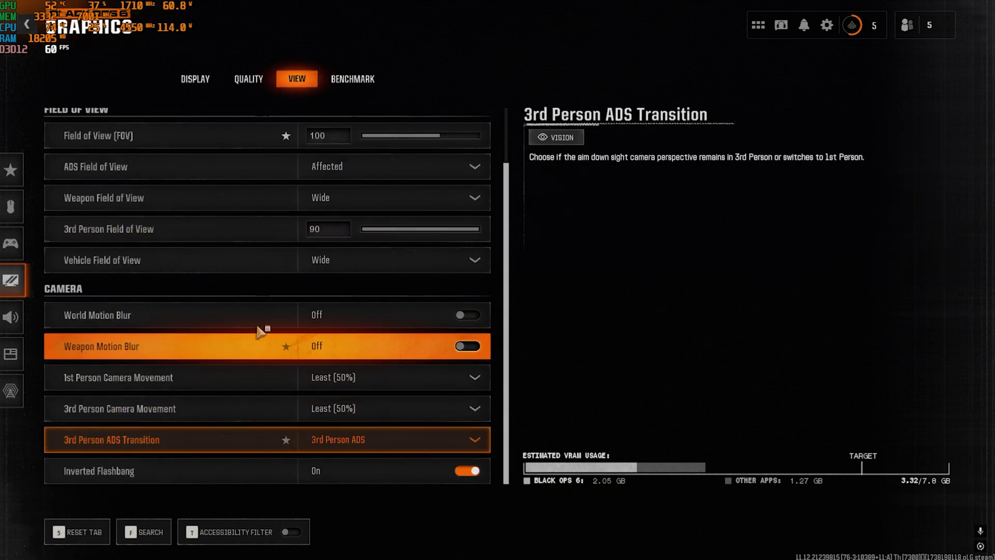
pyautogui.scroll(2, 371, 398)
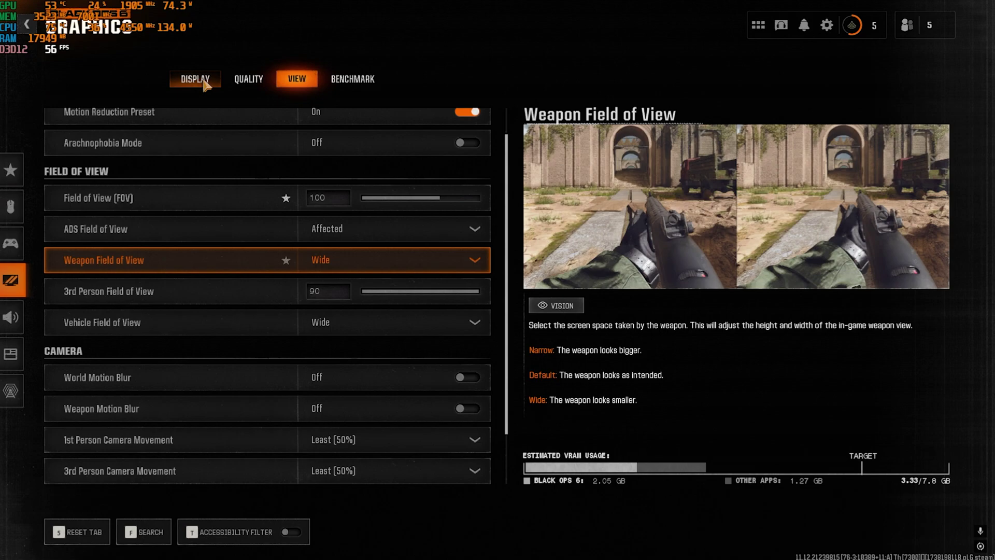
# Show the Display settings and expand Restart Shaders Pre-Loading to reveal Shaders Pre-Loading Info
pyautogui.click(195, 79)
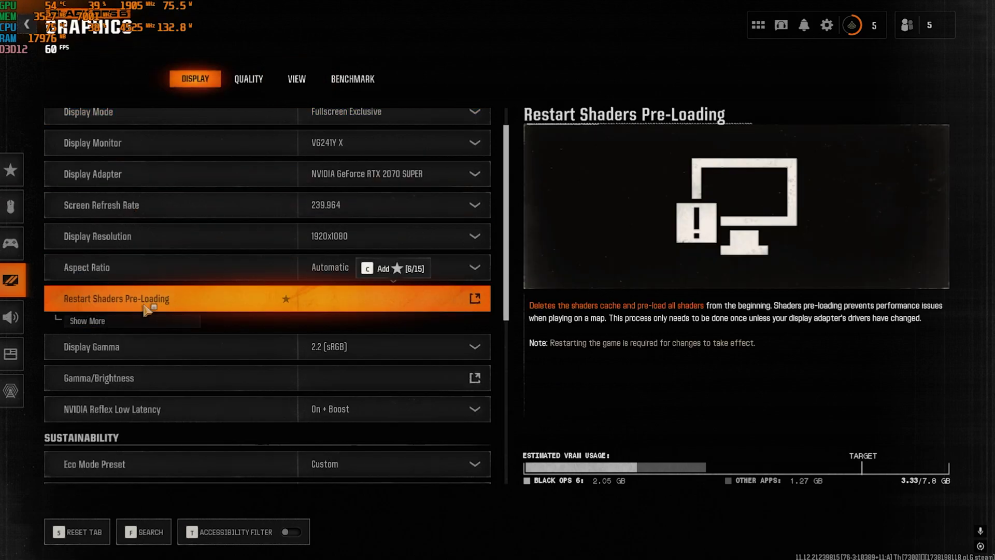
pyautogui.click(117, 321)
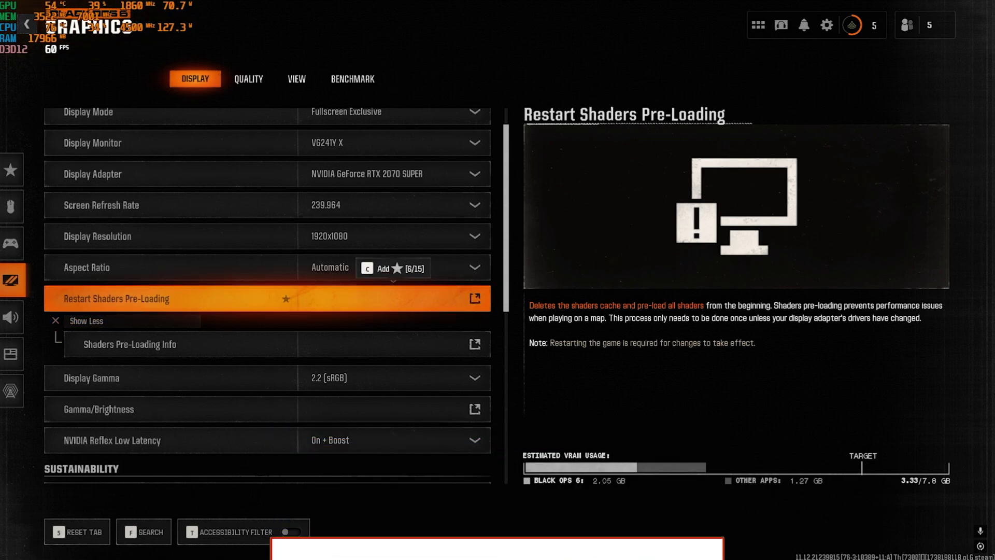
# Exit the settings to the main menu, then aim, fire at an enemy and advance in a multiplayer match
pyautogui.press('Escape')
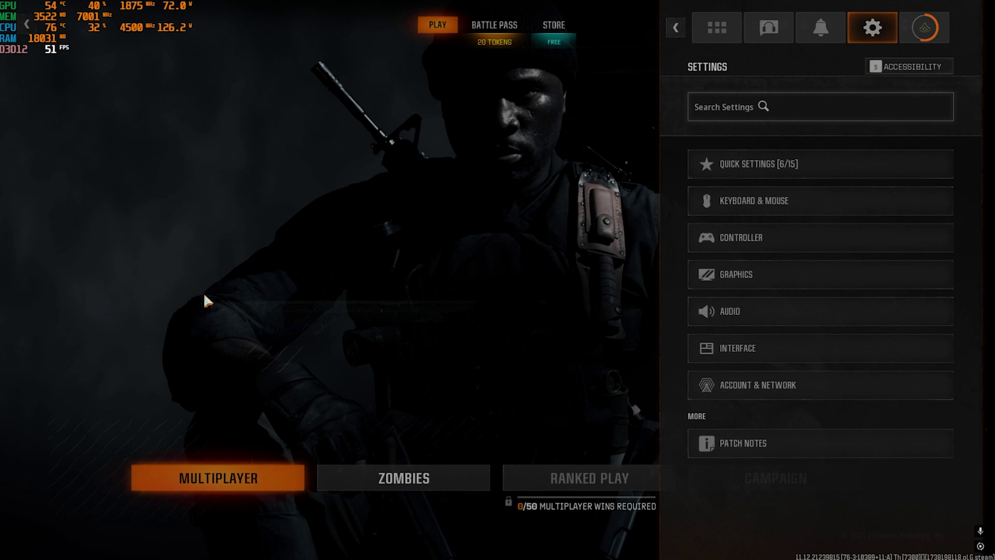
pyautogui.press('Escape')
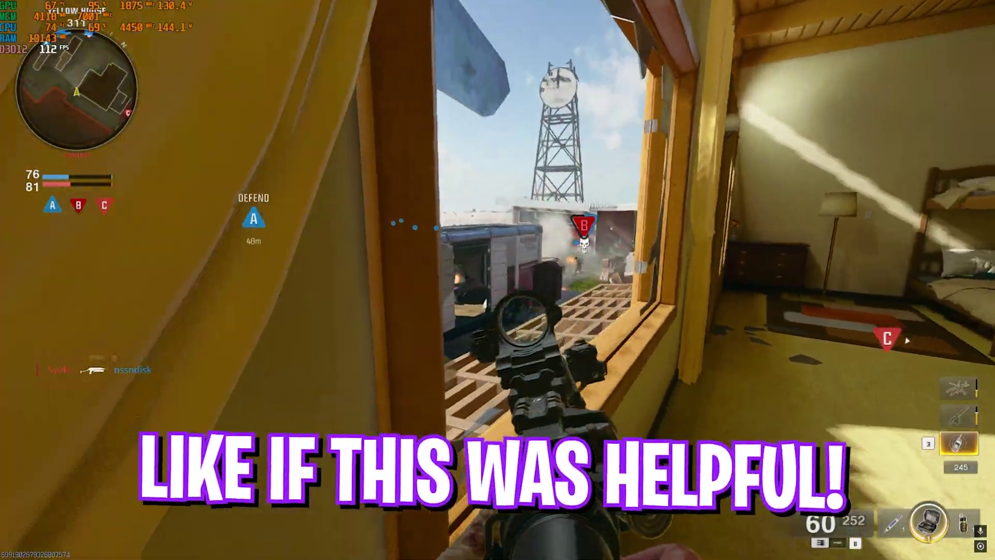
pyautogui.rightClick(497, 280)
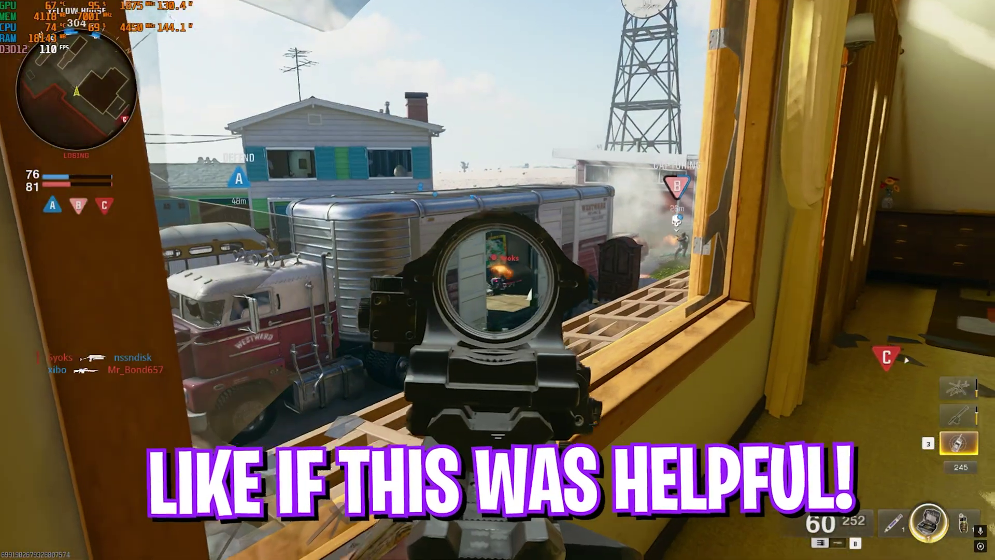
pyautogui.click(498, 280)
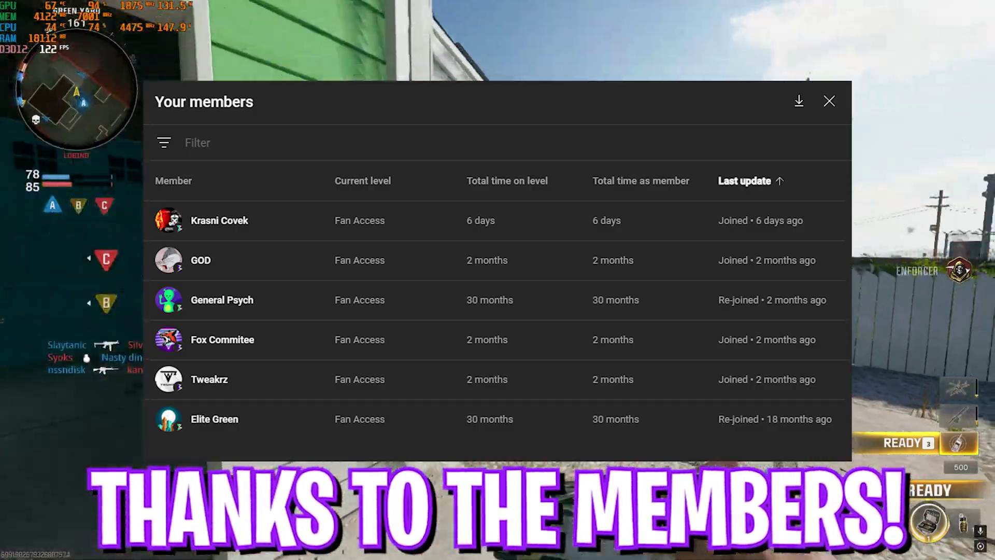
pyautogui.press('w')
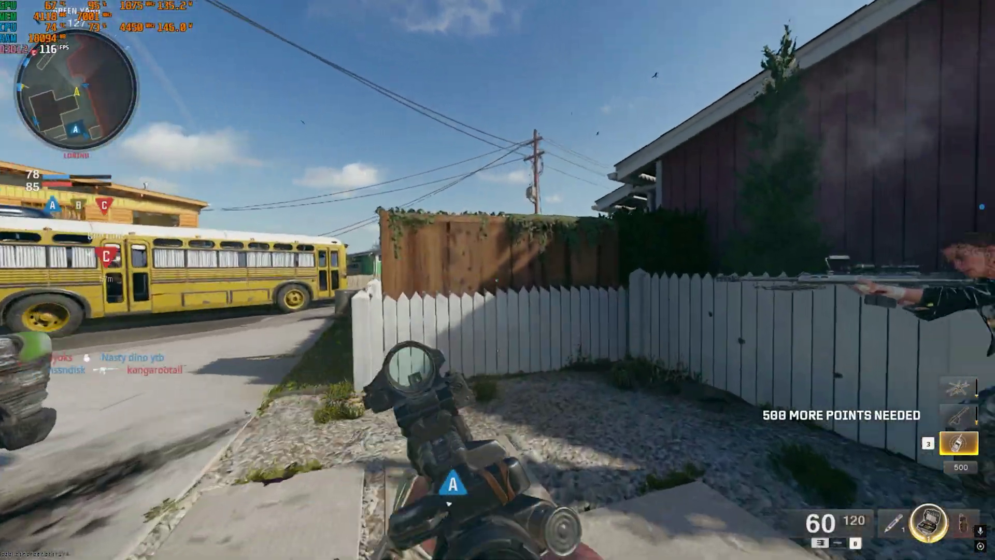